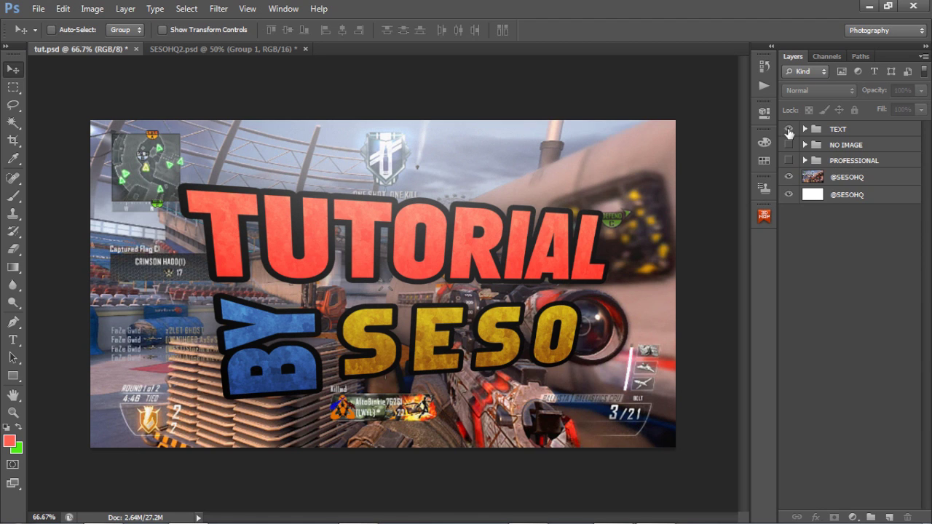
# Hide the TEXT group and the gameplay image layer, and show the PROFESSIONAL group.
pyautogui.click(789, 128)
pyautogui.click(789, 177)
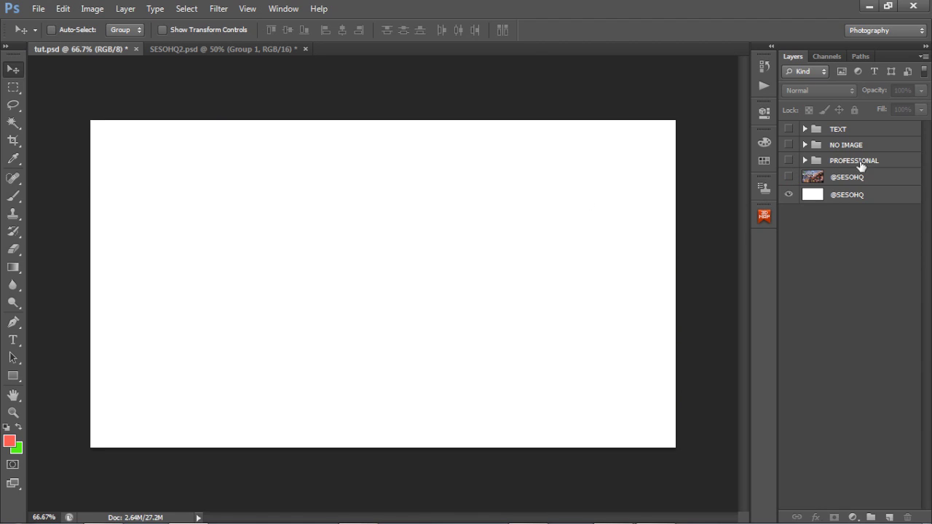
pyautogui.click(789, 160)
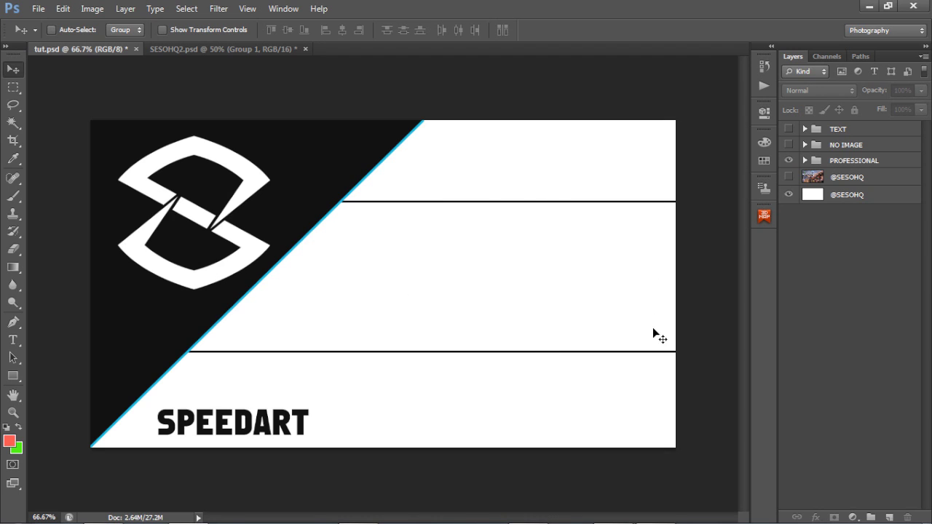
# Hide Layer 4 inside the PROFESSIONAL group and collapse the group, keeping it visible.
pyautogui.click(805, 160)
pyautogui.click(789, 263)
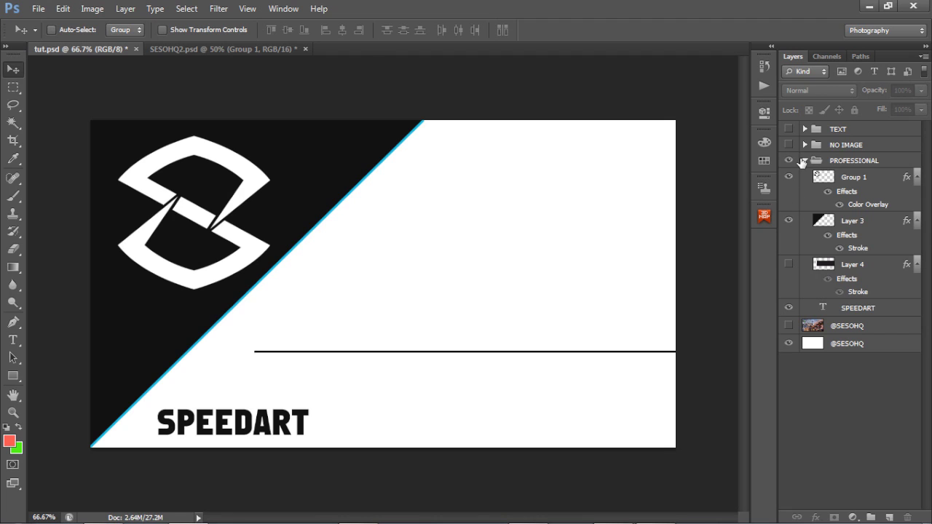
pyautogui.click(801, 162)
pyautogui.click(790, 160)
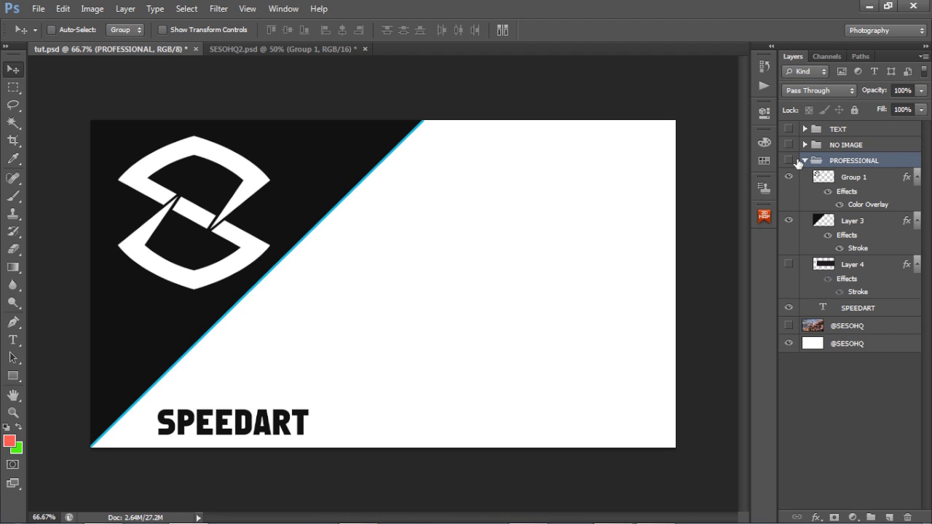
pyautogui.click(790, 161)
pyautogui.click(804, 160)
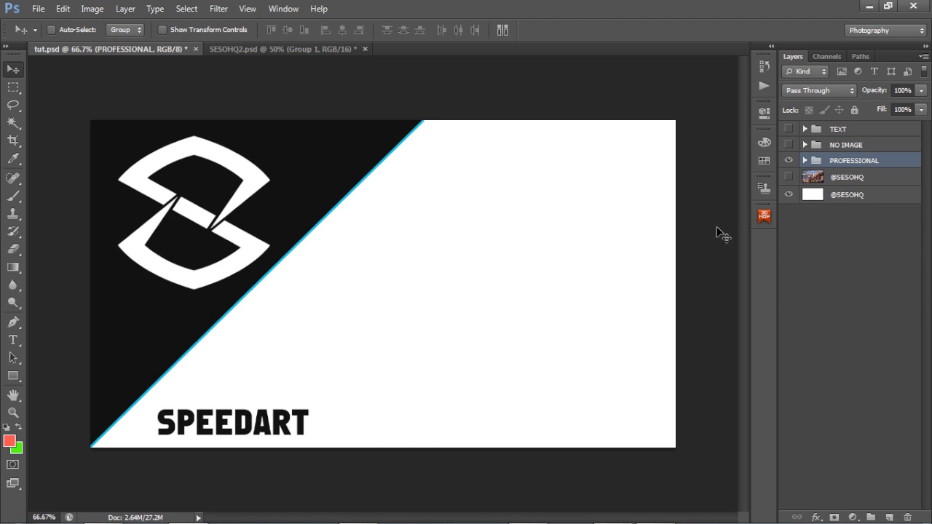
# Preview the PROFESSIONAL group over the gameplay image, and hide both.
pyautogui.click(789, 177)
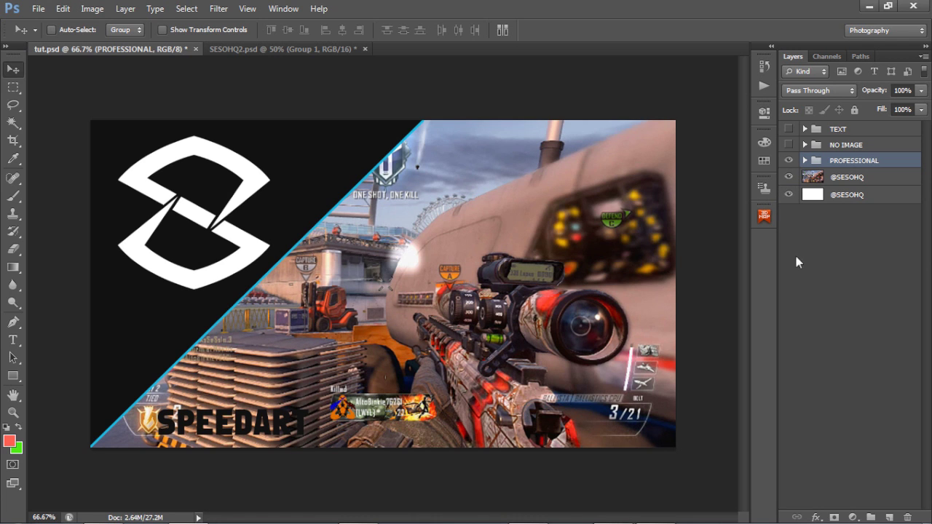
pyautogui.click(789, 161)
pyautogui.click(788, 177)
# Preview the NO IMAGE group on its own, and replace it with the gameplay image layer.
pyautogui.click(789, 144)
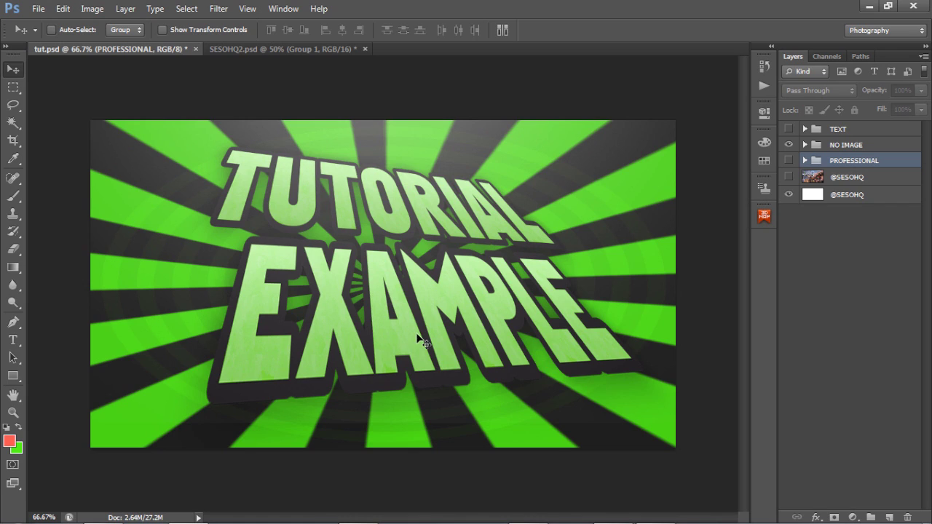
pyautogui.click(788, 145)
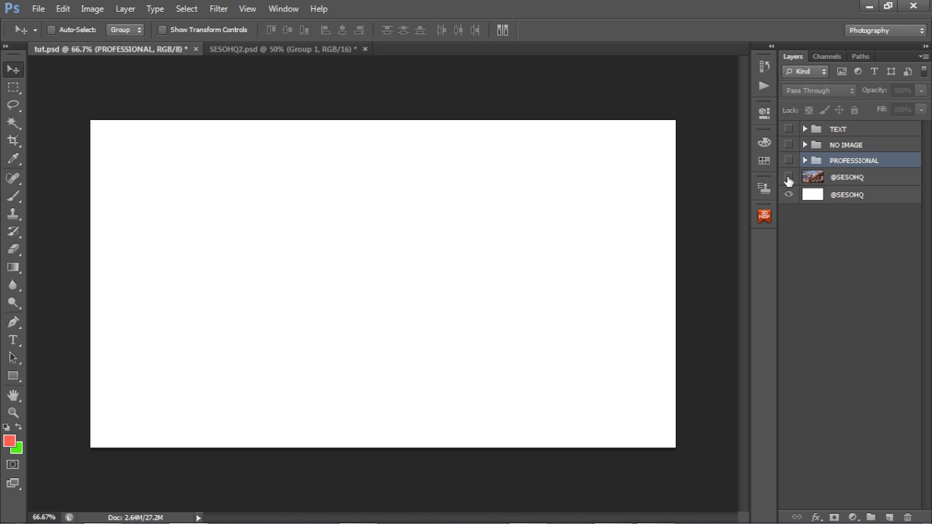
pyautogui.click(788, 177)
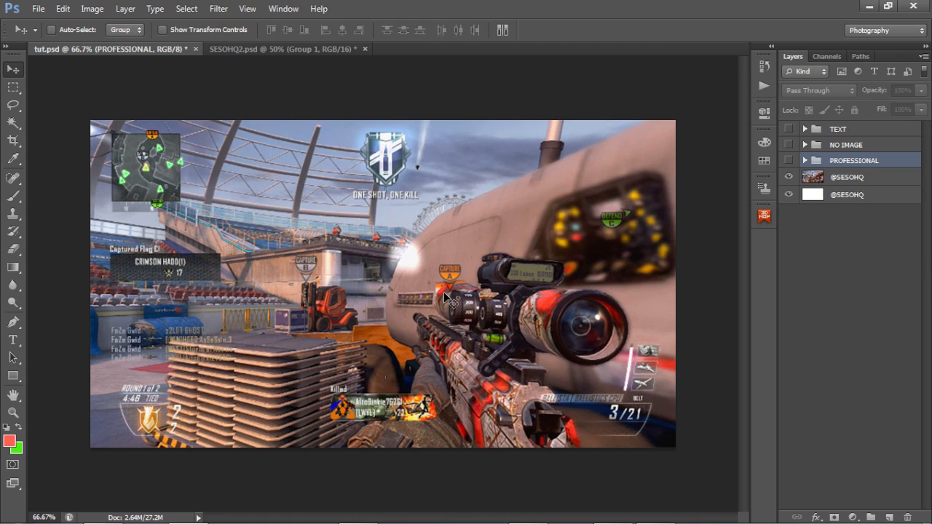
# Add the text TUTORIAL in 38 pt Faktos Regular across the middle of the gameplay image.
pyautogui.press('t')
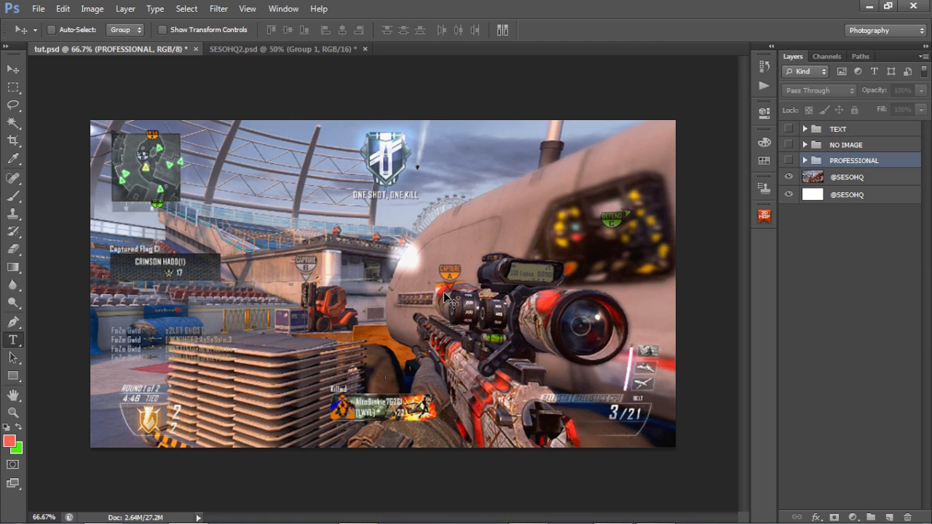
pyautogui.press('t')
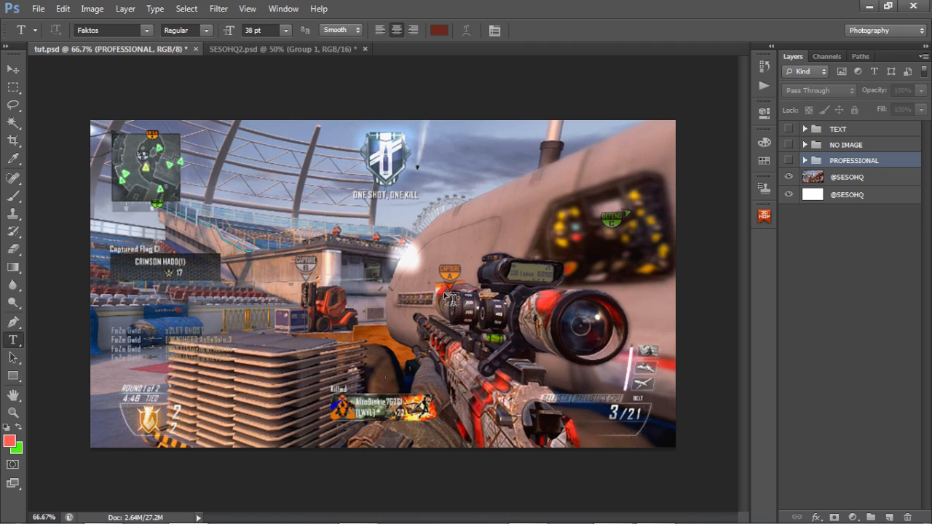
pyautogui.click(376, 257)
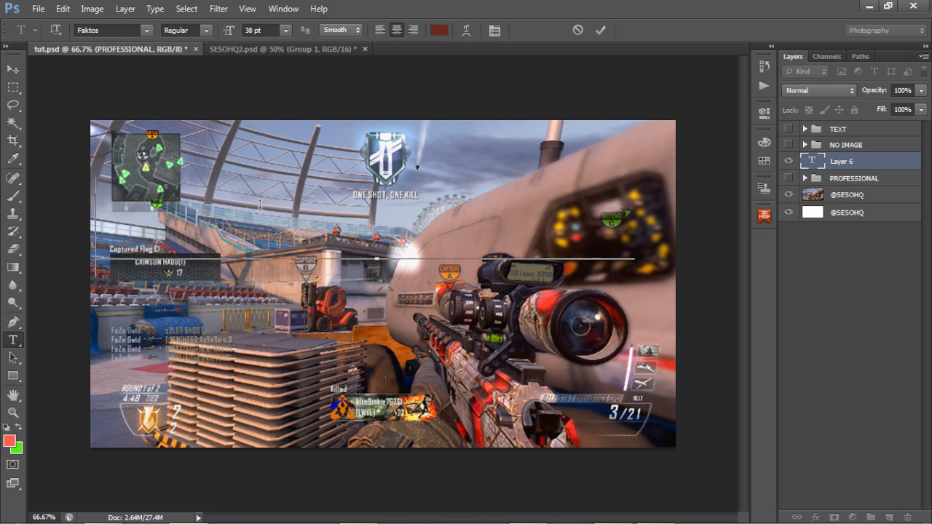
pyautogui.write('TUTORIAL')
# Set the tracking of the whole TUTORIAL text to 0 and commit the text.
pyautogui.doubleClick(362, 227)
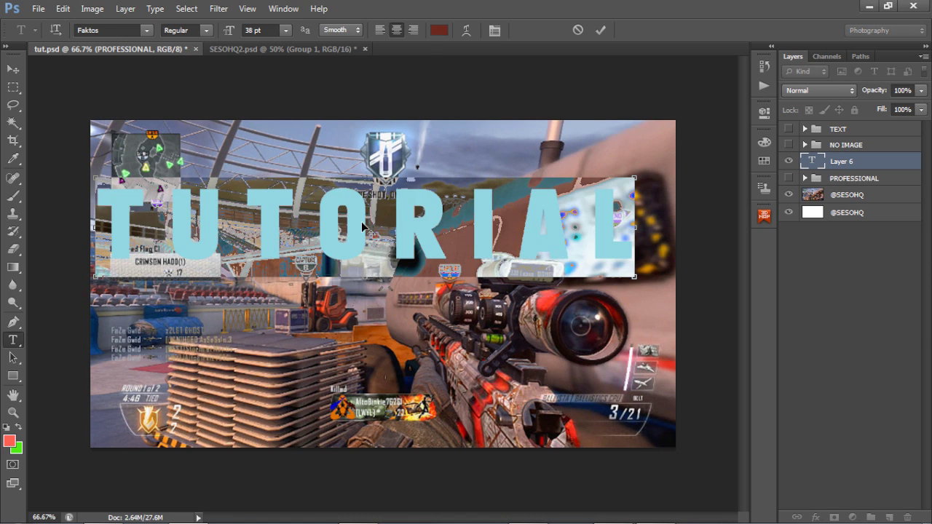
pyautogui.hotkey('ctrl', 't')
pyautogui.click(388, 87)
pyautogui.write('0')
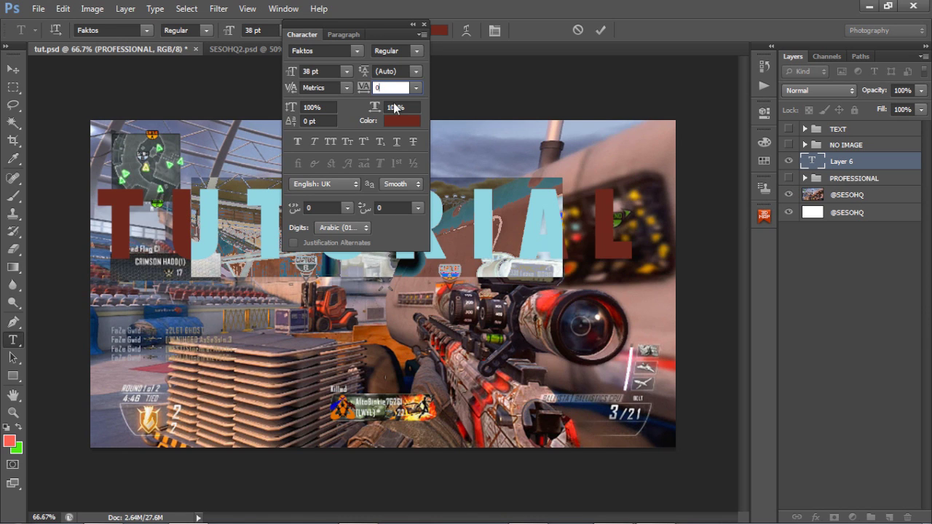
pyautogui.click(427, 26)
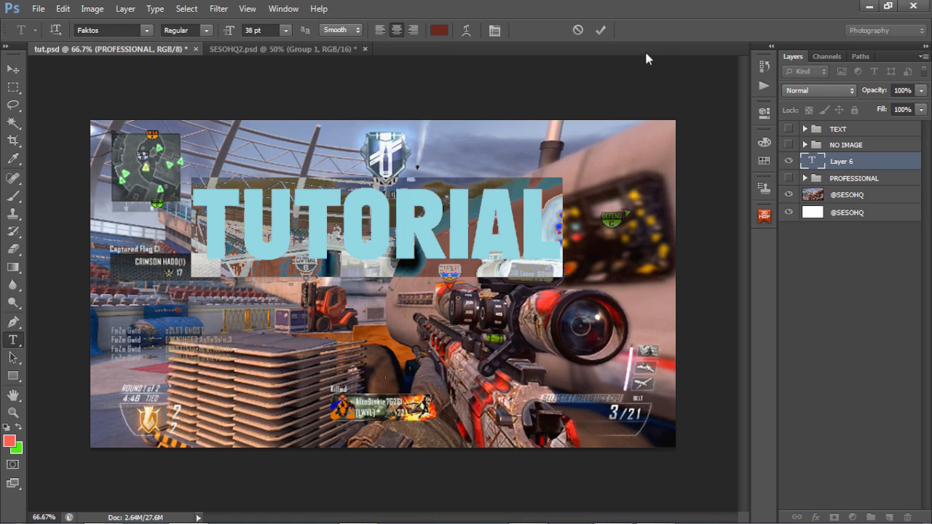
pyautogui.click(600, 30)
# Move the TUTORIAL text slightly down and to the right, and delete the extra copy of it.
pyautogui.press('v')
pyautogui.moveTo(415, 209); pyautogui.dragTo(459, 317)
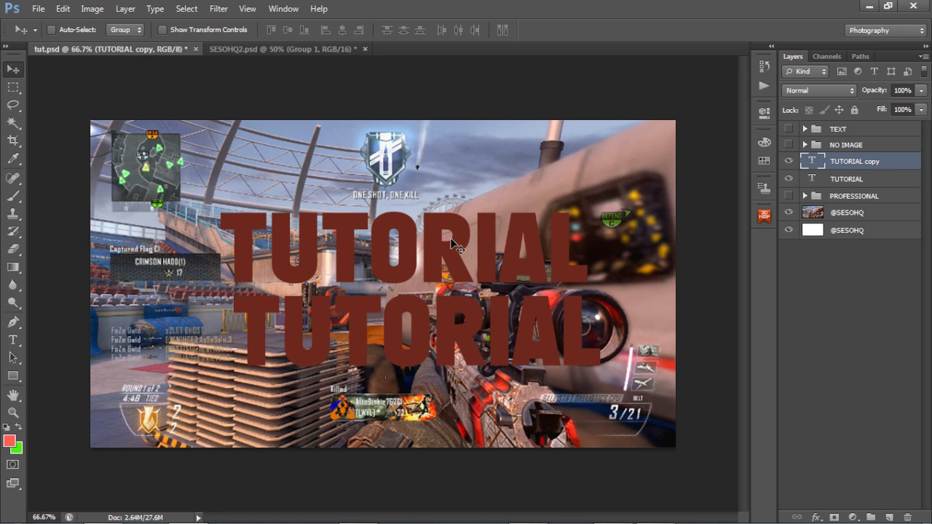
pyautogui.press('Delete')
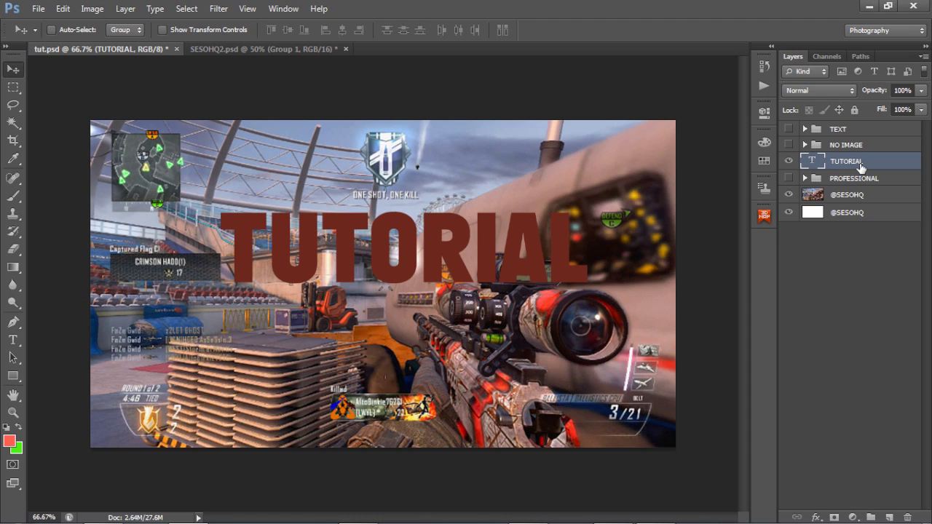
# Duplicate the TUTORIAL text layer directly below the original and change the copy's text to BY.
pyautogui.hotkey('ctrl', 'j')
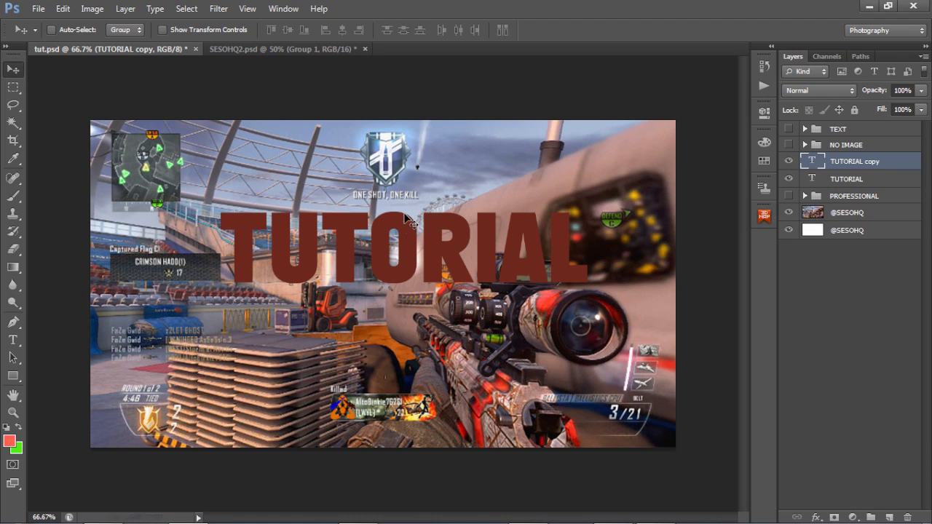
pyautogui.moveTo(475, 234); pyautogui.dragTo(468, 311)
pyautogui.press('t')
pyautogui.click(469, 321)
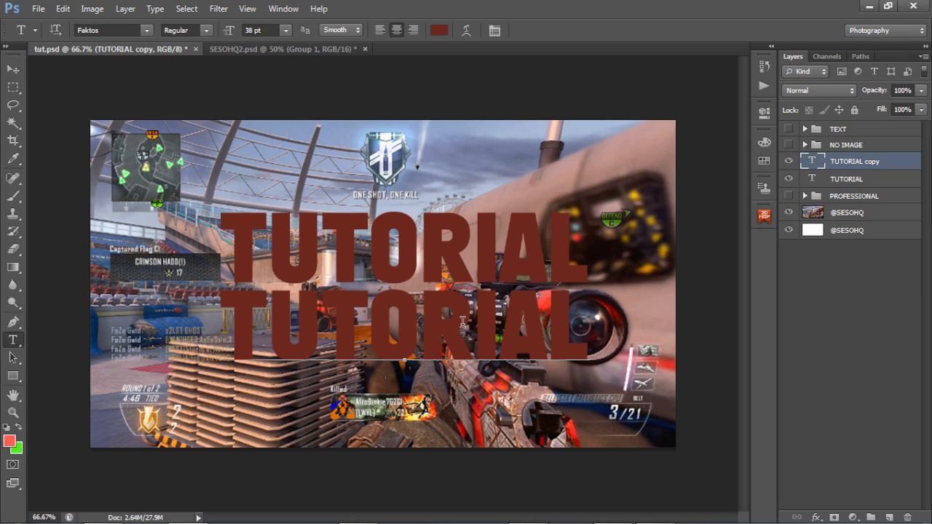
pyautogui.hotkey('ctrl', 'a')
pyautogui.write('BY')
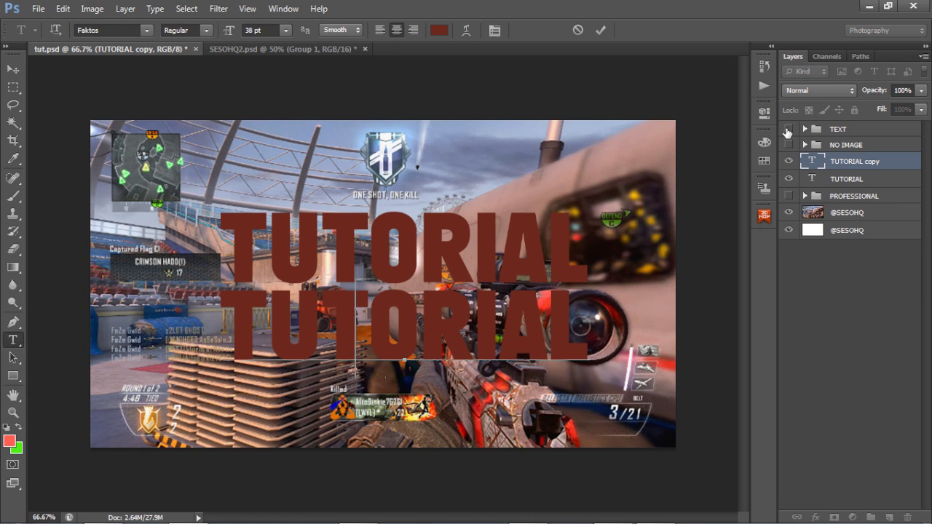
pyautogui.hotkey('ctrl', 'Return')
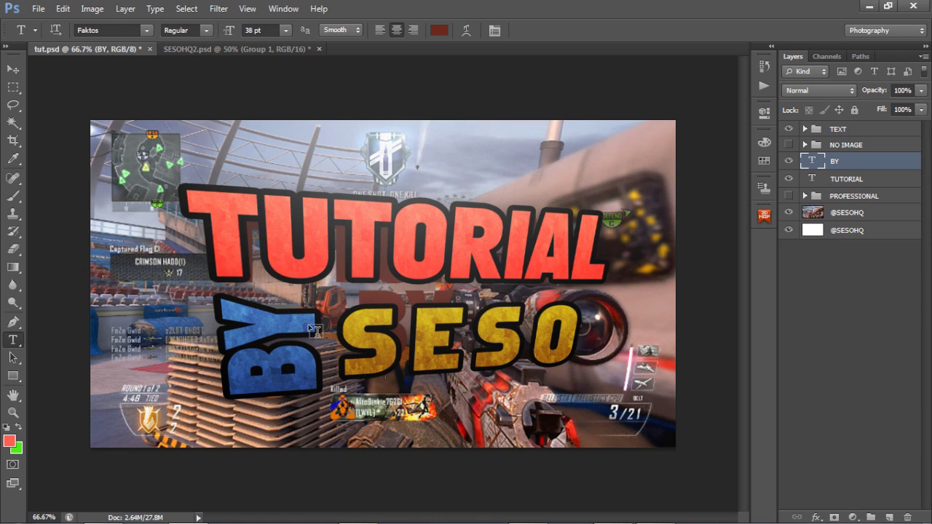
# Hide the TEXT group and move the BY text beneath the first letters of TUTORIAL.
pyautogui.click(789, 130)
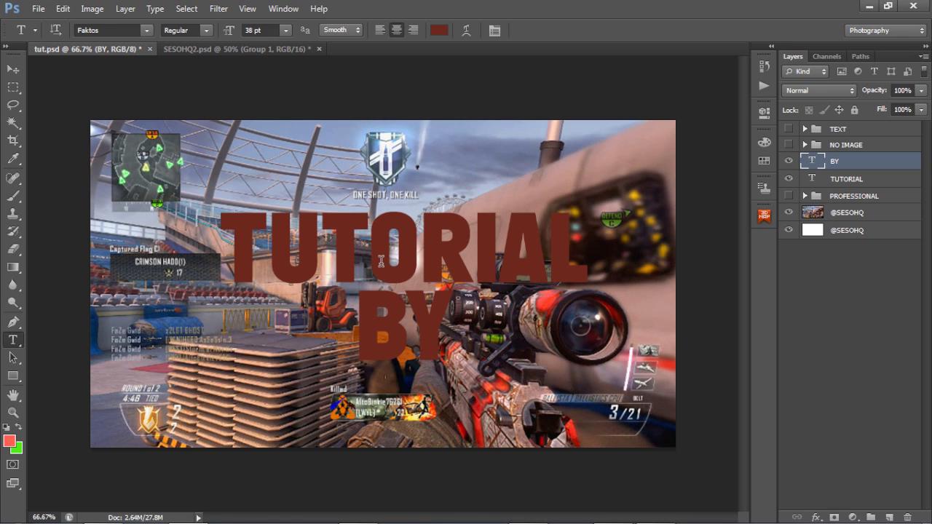
pyautogui.press('v')
pyautogui.moveTo(389, 362); pyautogui.dragTo(355, 356)
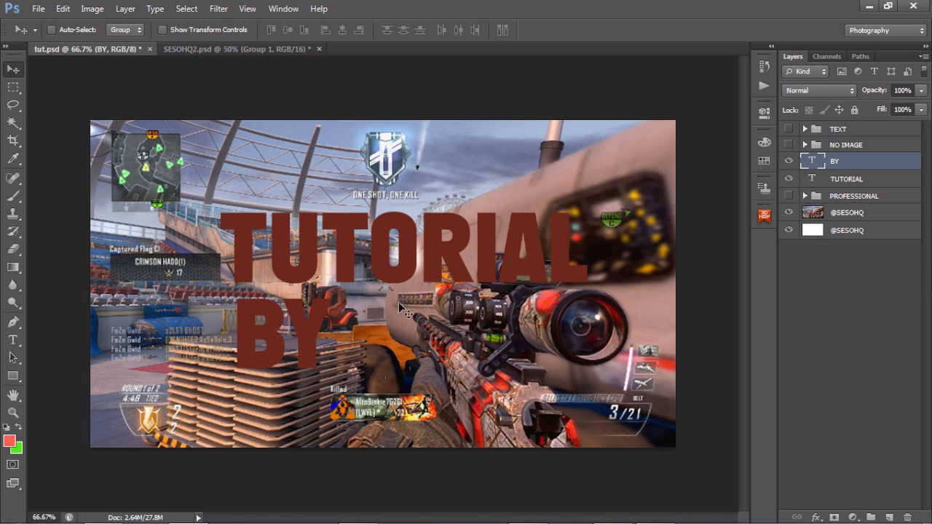
# Free-transform the BY text to rotate it about 45° counterclockwise.
pyautogui.hotkey('ctrl', 't')
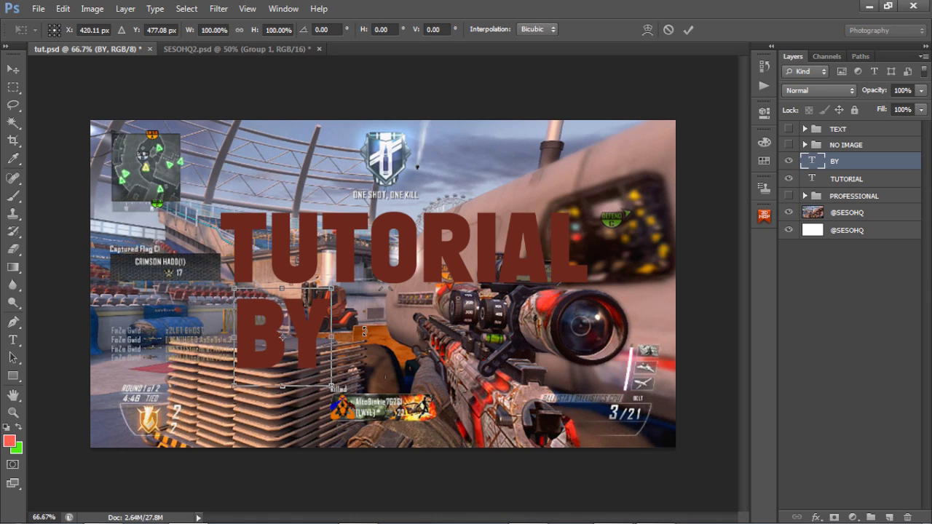
pyautogui.click(63, 9)
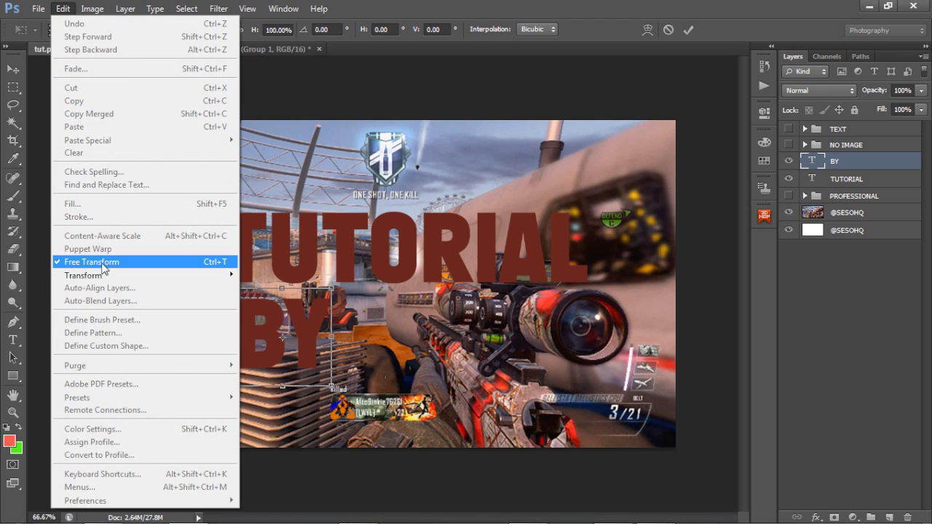
pyautogui.click(375, 275)
pyautogui.moveTo(433, 304); pyautogui.dragTo(406, 279)
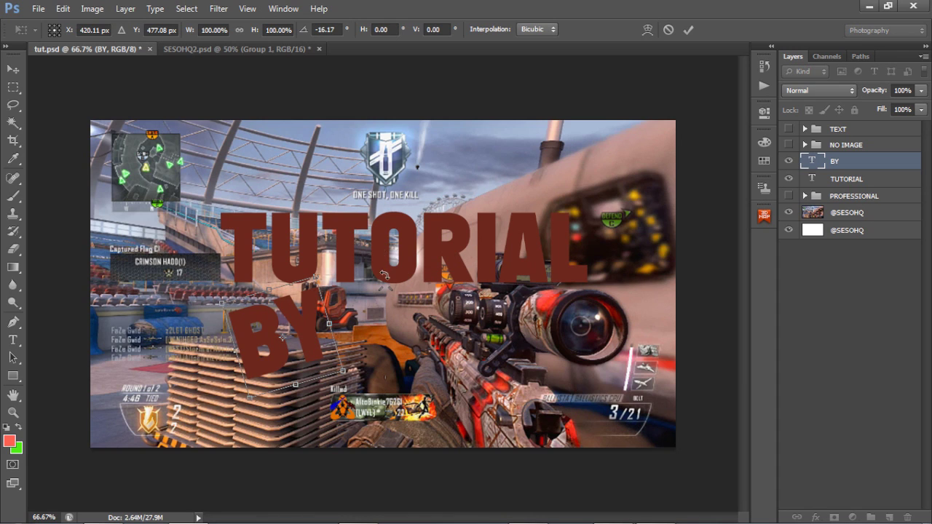
pyautogui.moveTo(311, 207); pyautogui.dragTo(361, 213)
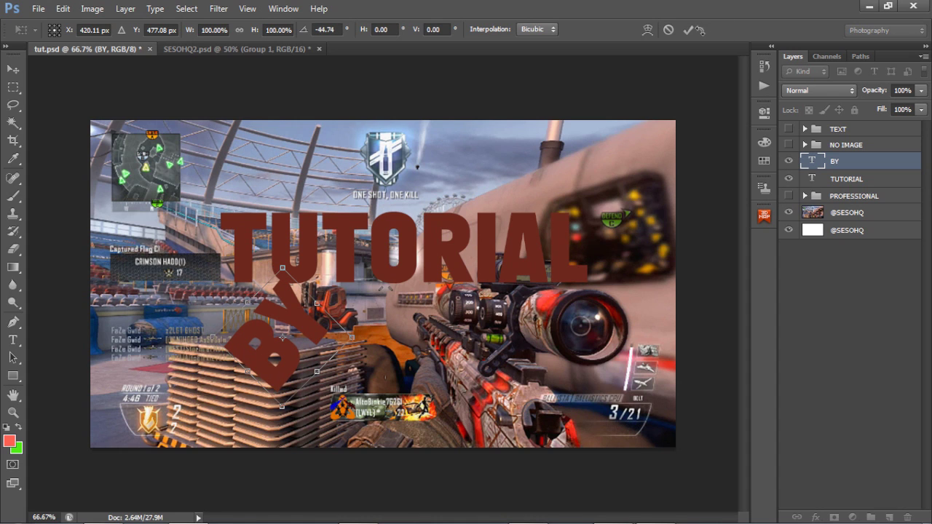
pyautogui.click(687, 30)
# Rotate the BY text back about 17° clockwise and reposition it under the start of TUTORIAL.
pyautogui.moveTo(437, 257); pyautogui.dragTo(675, 64)
pyautogui.hotkey('ctrl', 't')
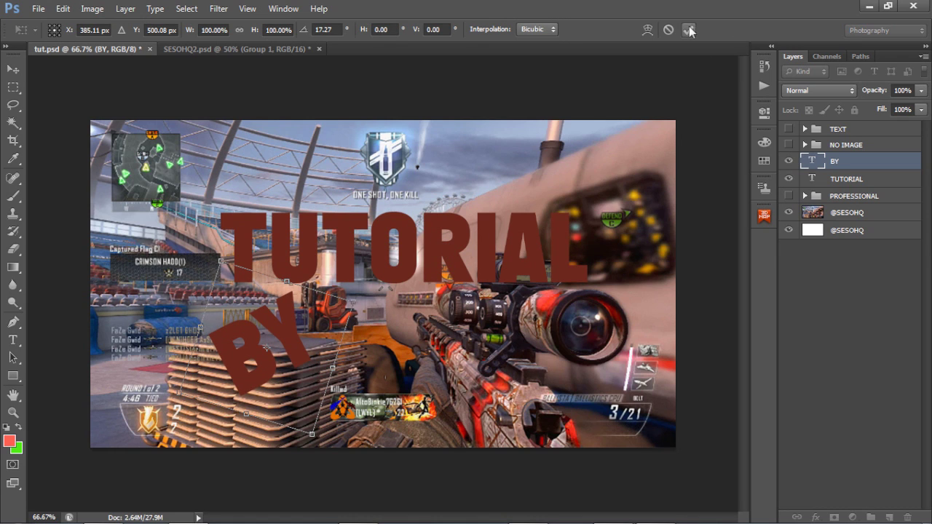
pyautogui.click(688, 30)
pyautogui.moveTo(489, 211); pyautogui.dragTo(501, 212)
# Discard a trial copy of BY and place a copy of the TUTORIAL text beside BY, below the original.
pyautogui.moveTo(301, 298); pyautogui.dragTo(460, 308)
pyautogui.hotkey('ctrl', 'z')
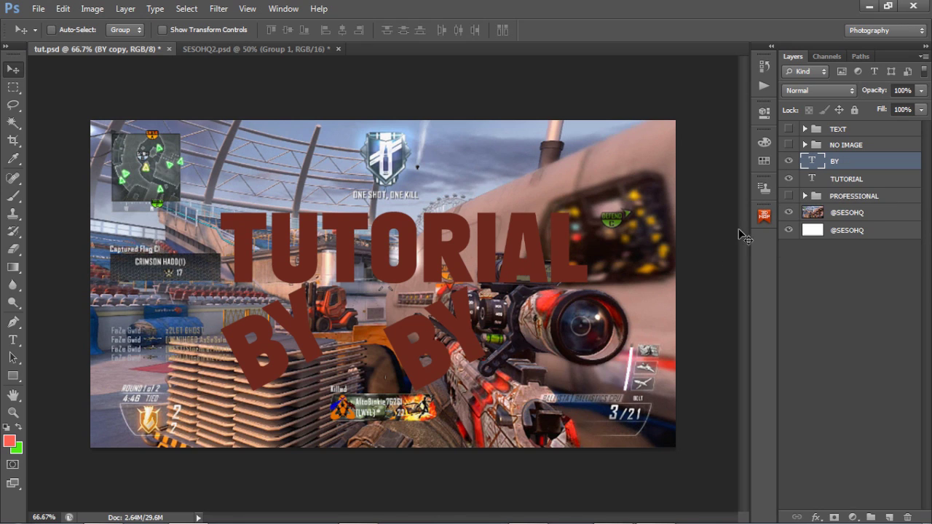
pyautogui.moveTo(460, 230); pyautogui.dragTo(521, 320)
# Change the copied TUTORIAL text to SESO and move it left, close beside BY.
pyautogui.press('t')
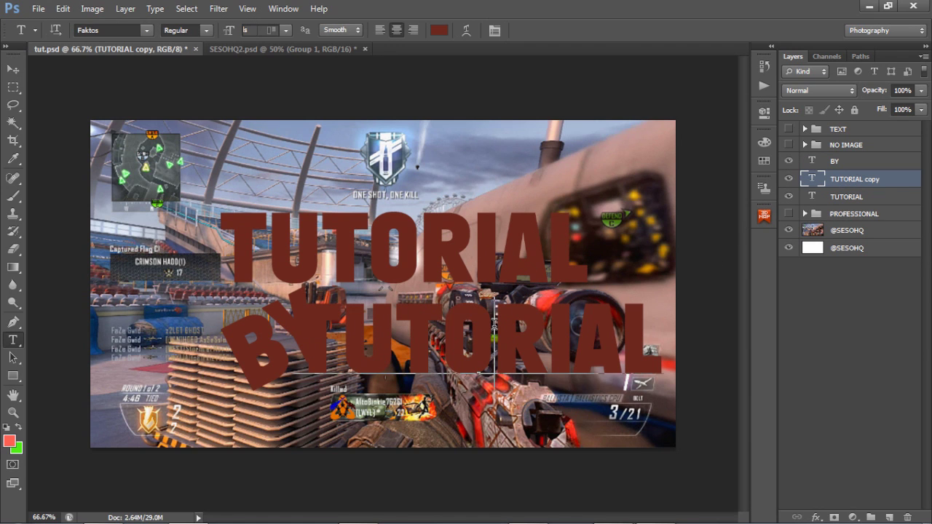
pyautogui.doubleClick(494, 322)
pyautogui.click(495, 324)
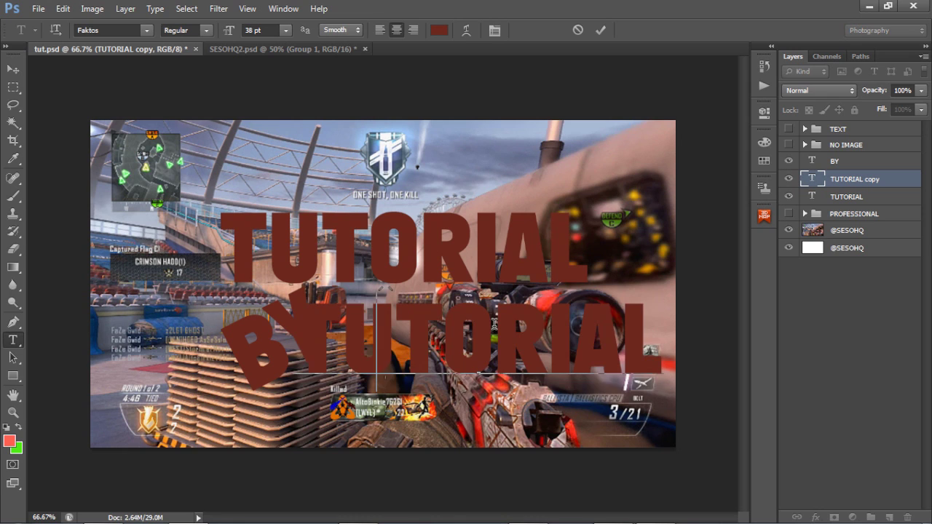
pyautogui.hotkey('ctrl', 'a')
pyautogui.write('SESO')
pyautogui.click(601, 29)
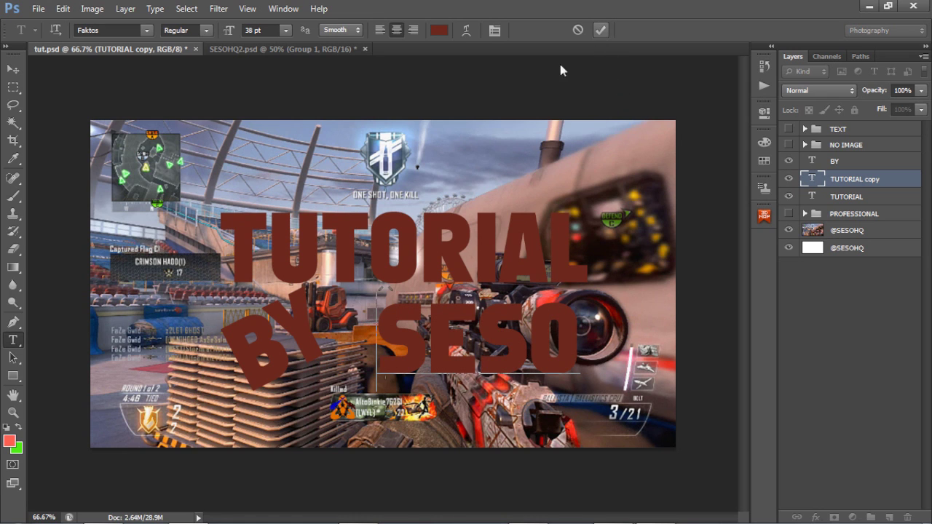
pyautogui.press('v')
pyautogui.moveTo(421, 344); pyautogui.dragTo(393, 330)
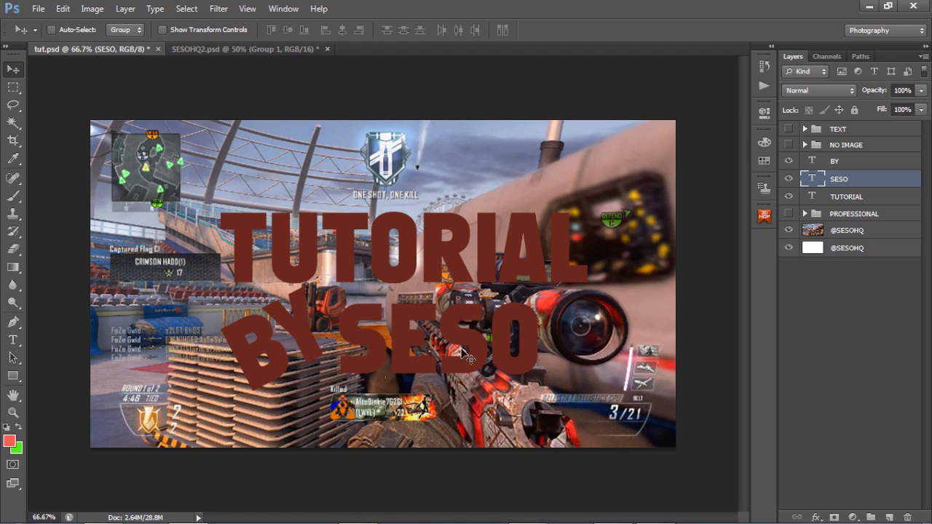
# Set the SESO text's tracking to 160 and move the widened word right, clear of BY.
pyautogui.press('t')
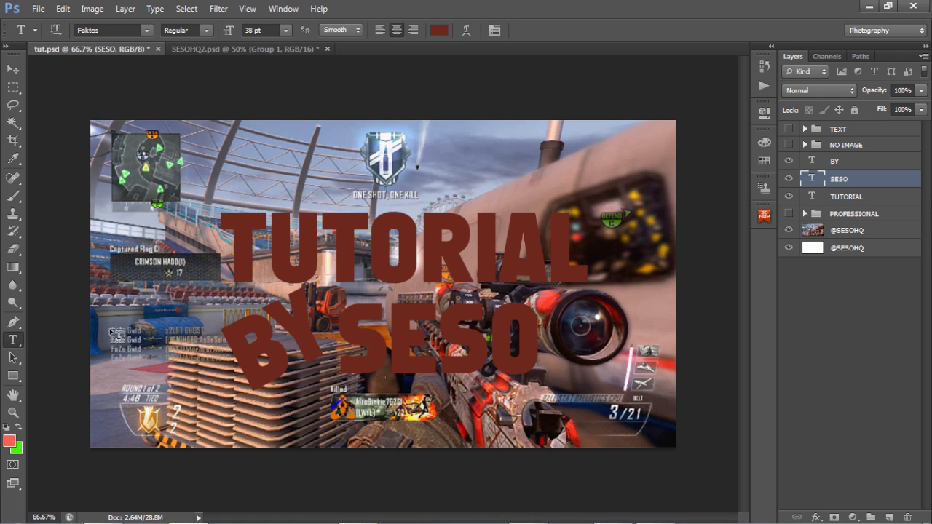
pyautogui.click(401, 335)
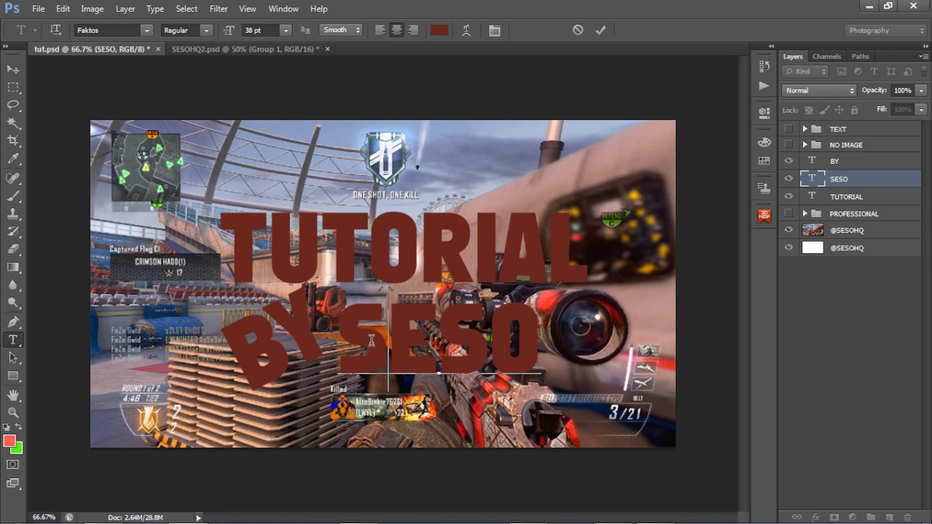
pyautogui.moveTo(341, 336); pyautogui.dragTo(523, 342)
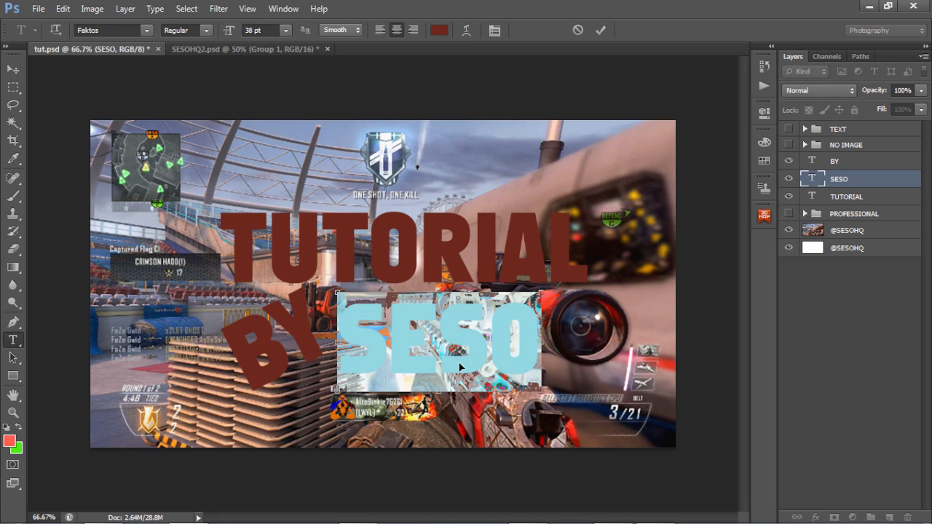
pyautogui.hotkey('ctrl', 't')
pyautogui.click(391, 87)
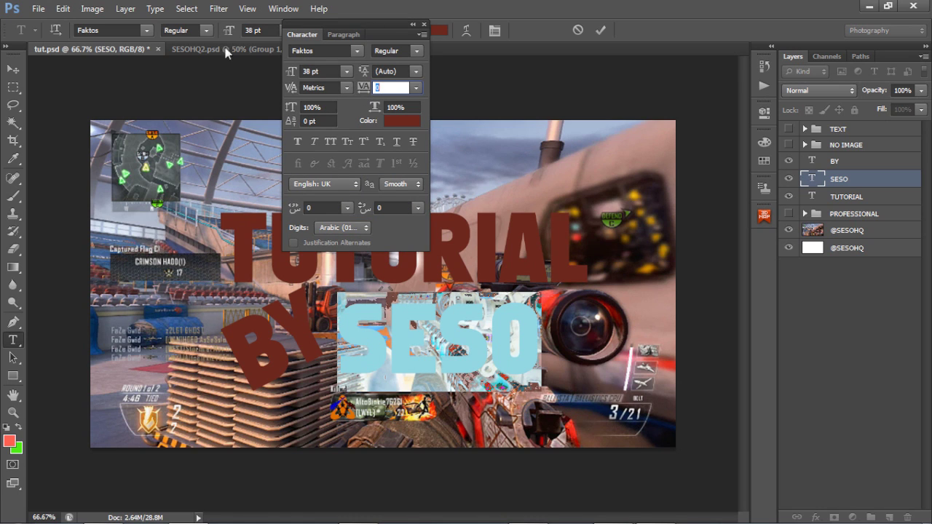
pyautogui.moveTo(302, 35); pyautogui.dragTo(70, 60)
pyautogui.click(82, 31)
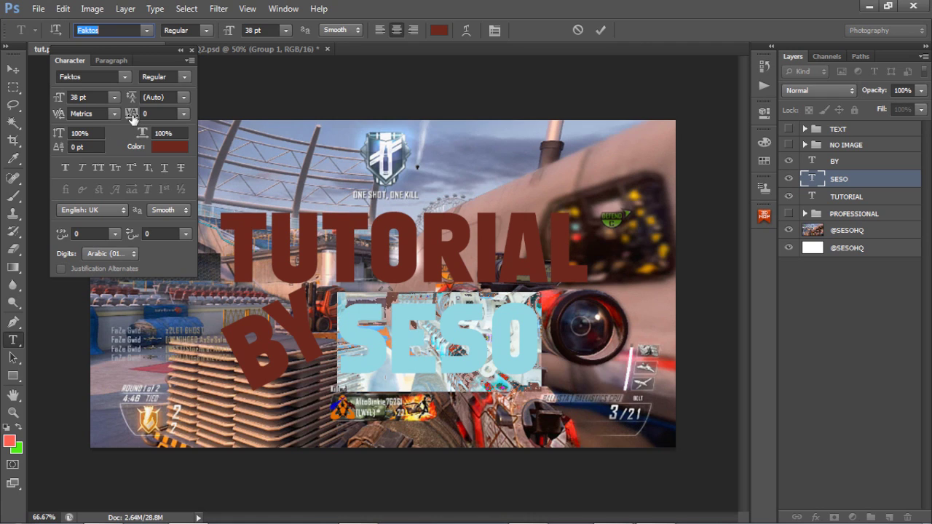
pyautogui.moveTo(130, 117); pyautogui.dragTo(331, 281)
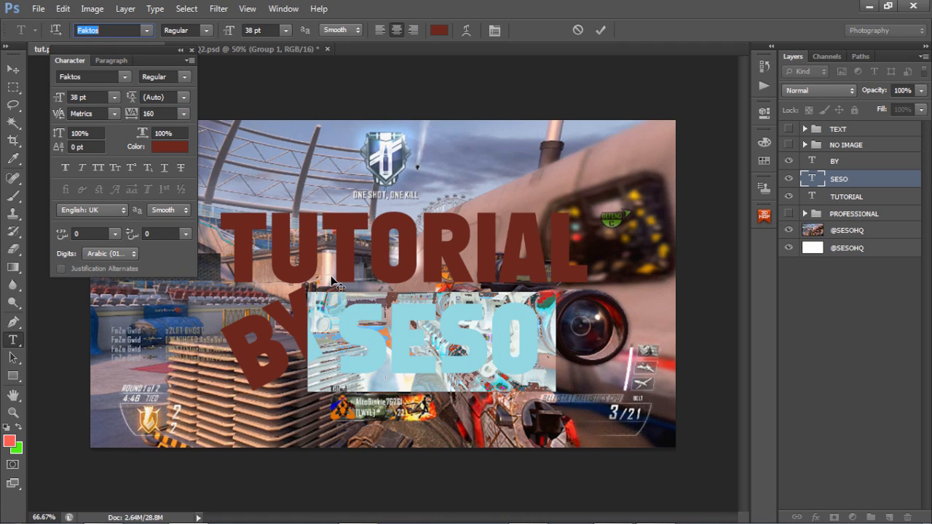
pyautogui.click(192, 50)
pyautogui.click(601, 30)
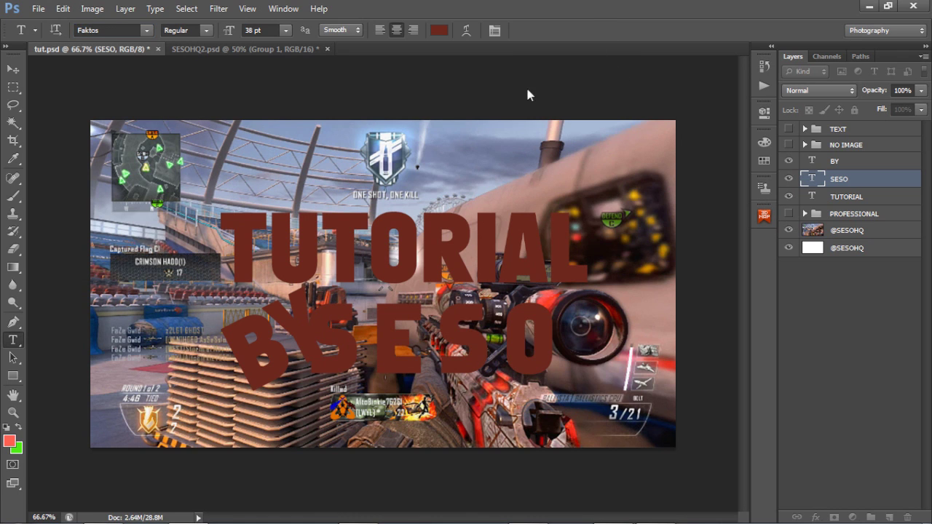
pyautogui.press('v')
pyautogui.moveTo(432, 348); pyautogui.dragTo(460, 348)
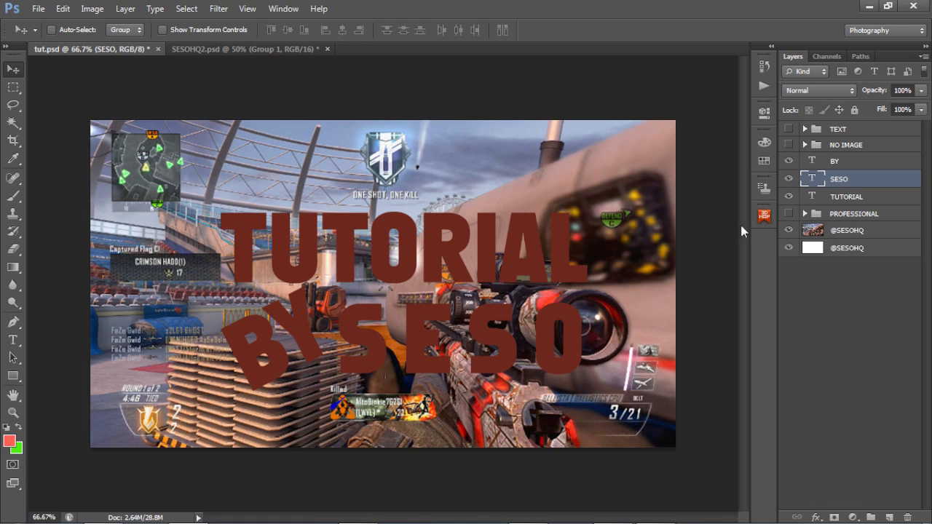
# Recolor the TUTORIAL text to dark red 632d2e, trying out colors sampled from the gameplay image.
pyautogui.press('t')
pyautogui.click(474, 244)
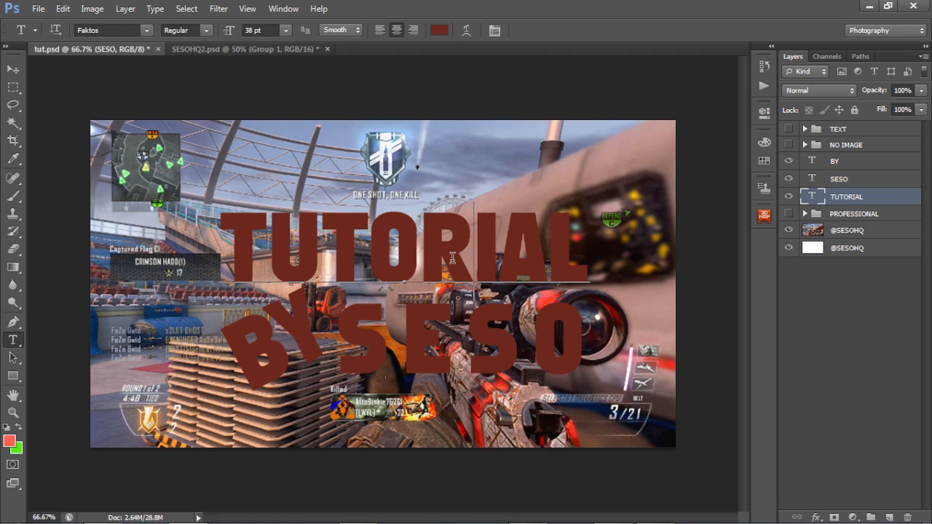
pyautogui.hotkey('ctrl', 'a')
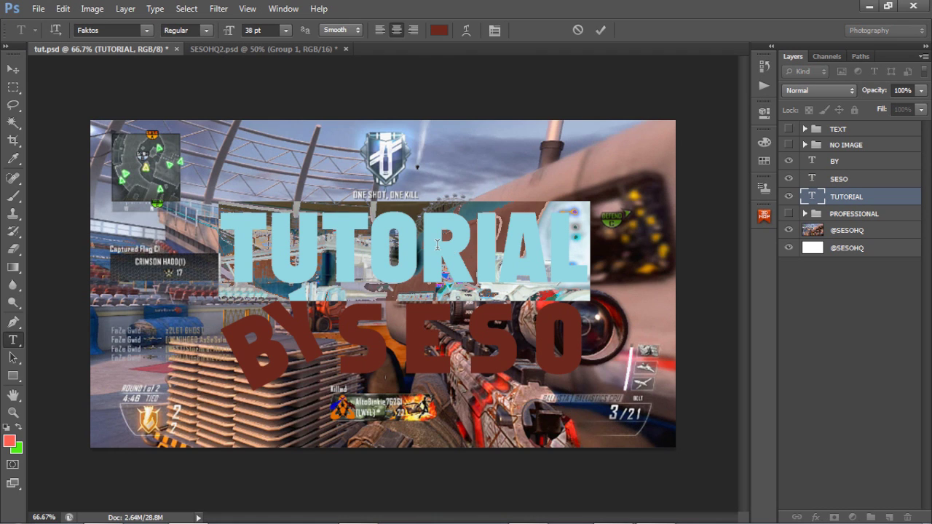
pyautogui.click(417, 246)
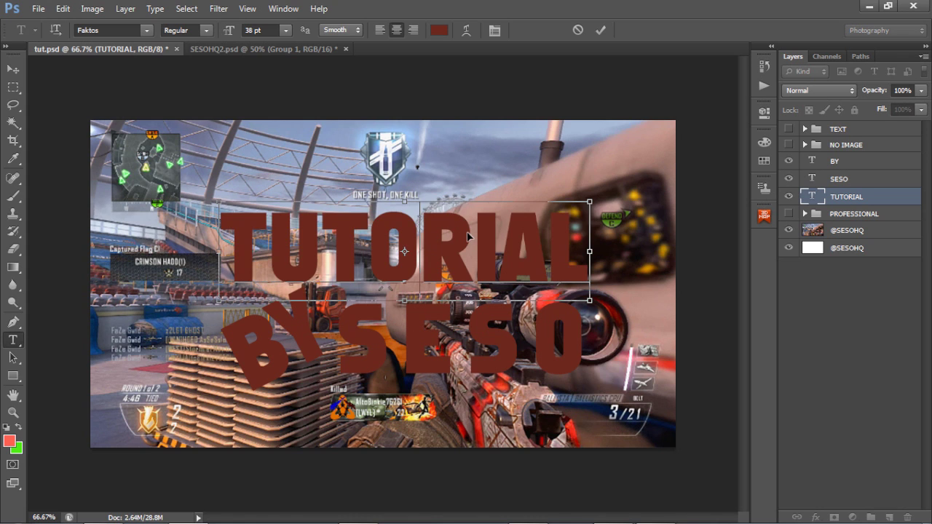
pyautogui.hotkey('ctrl', 'a')
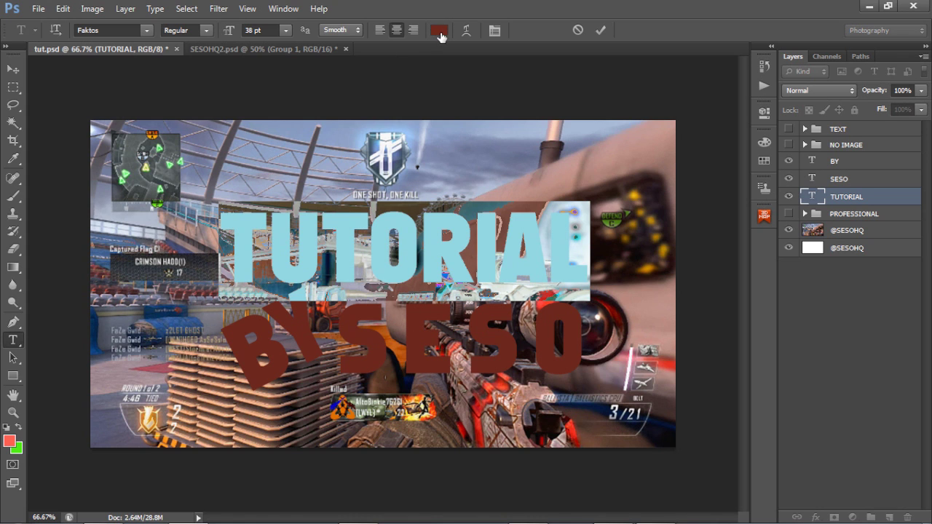
pyautogui.click(440, 31)
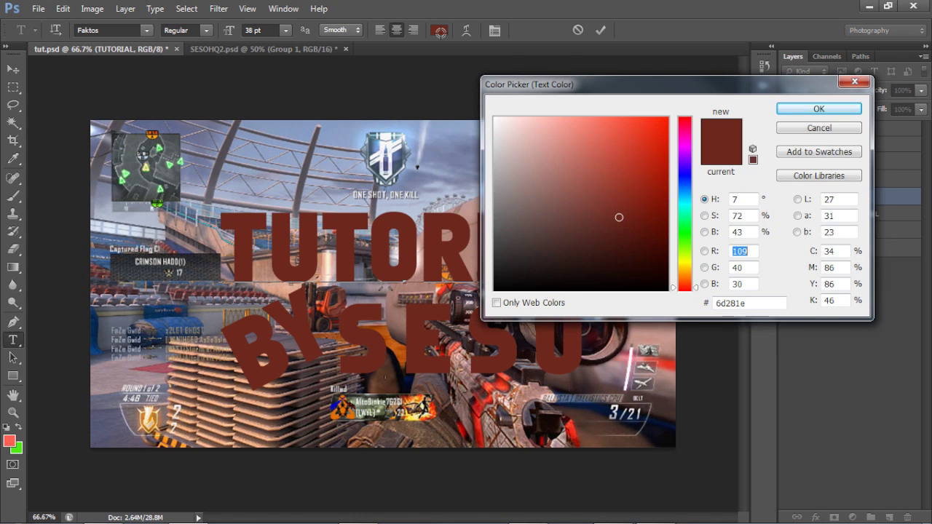
pyautogui.click(169, 322)
pyautogui.click(227, 310)
pyautogui.click(357, 218)
pyautogui.click(639, 140)
pyautogui.moveTo(551, 152); pyautogui.dragTo(430, 92)
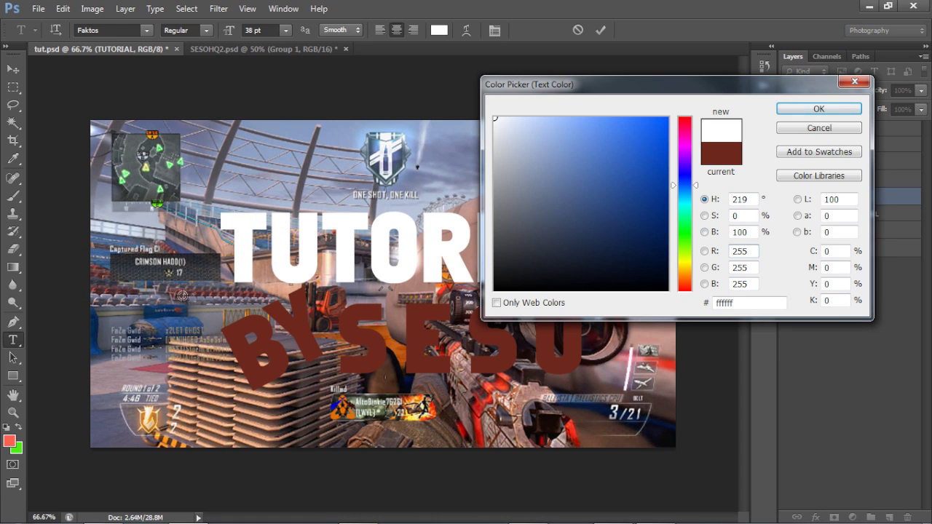
pyautogui.click(182, 295)
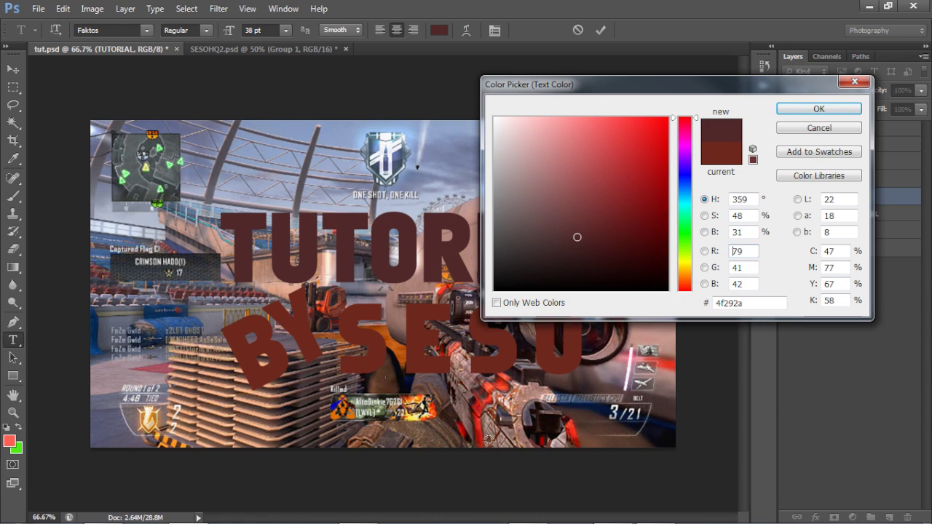
pyautogui.click(589, 224)
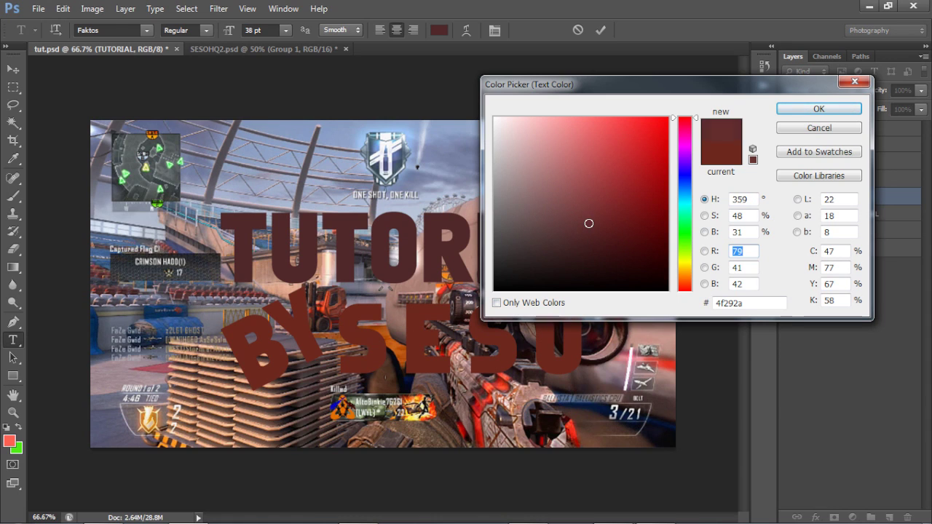
pyautogui.click(848, 110)
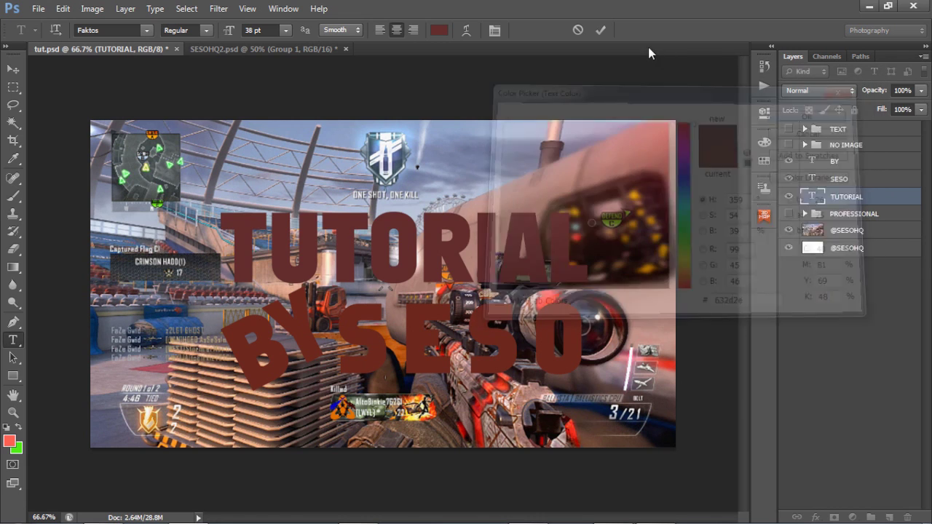
pyautogui.click(291, 319)
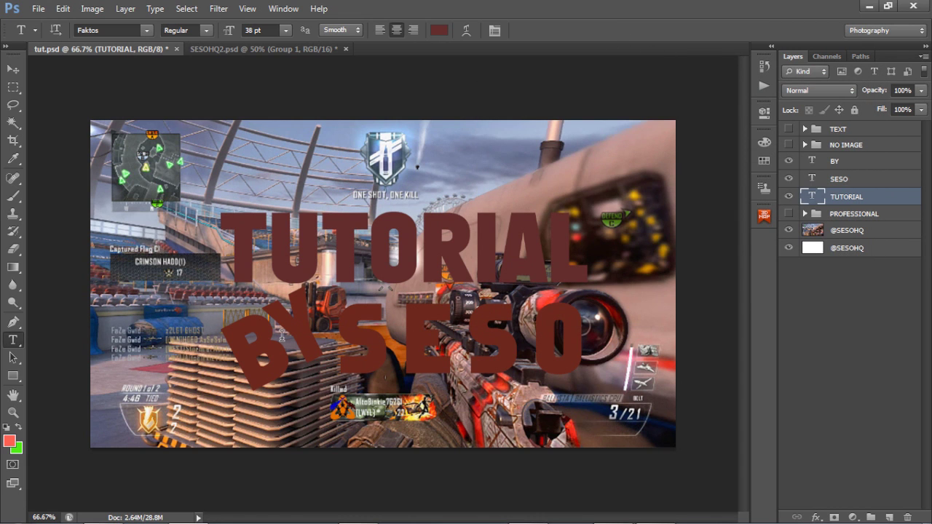
# Recolor the BY text to golden yellow cf941e, starting from a yellow sampled in the image.
pyautogui.click(289, 329)
pyautogui.hotkey('ctrl', 'a')
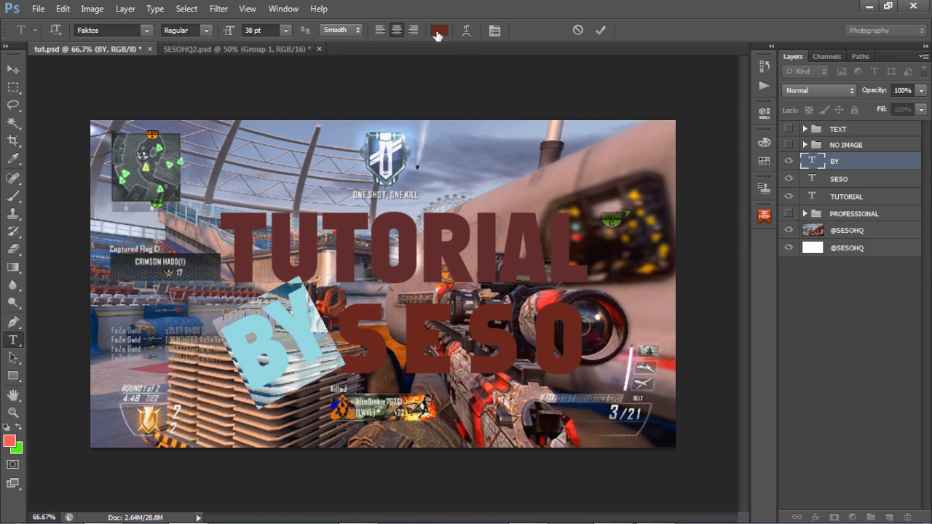
pyautogui.click(437, 32)
pyautogui.write('212121')
pyautogui.moveTo(587, 81); pyautogui.dragTo(647, 254)
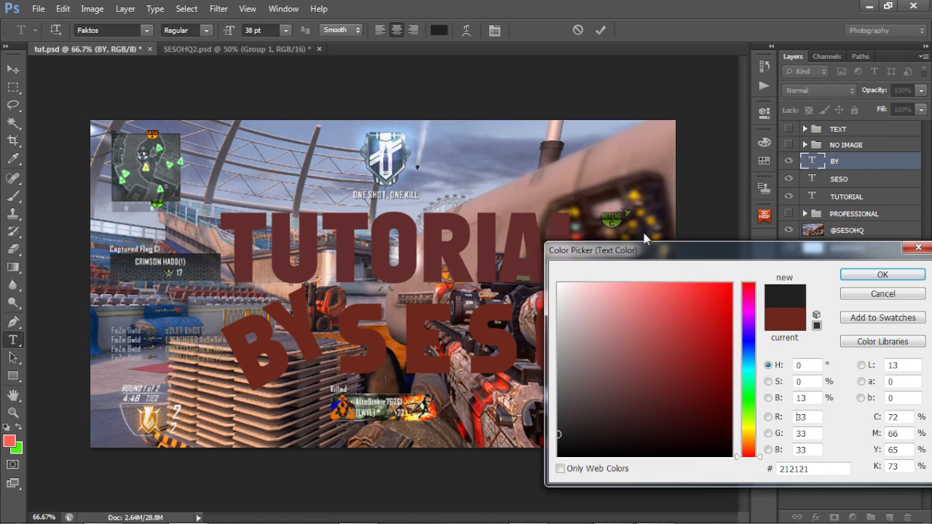
pyautogui.click(635, 195)
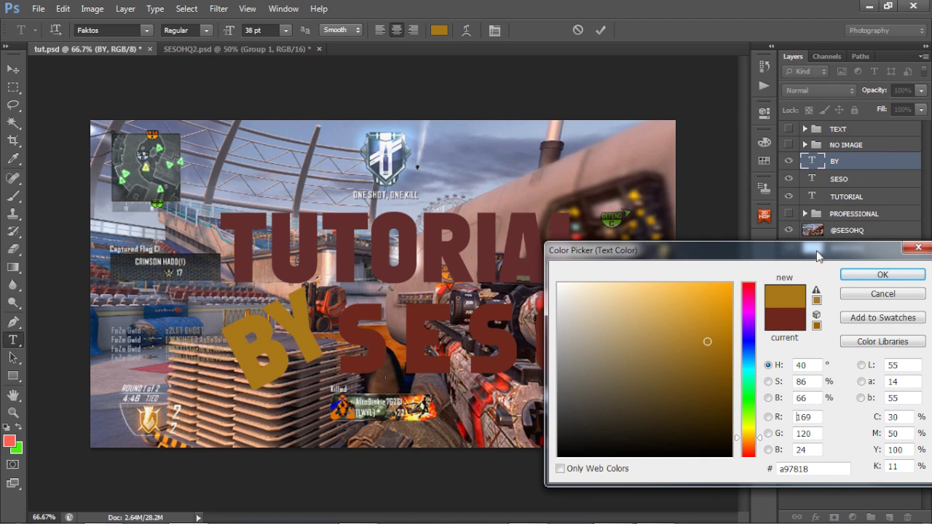
pyautogui.click(712, 308)
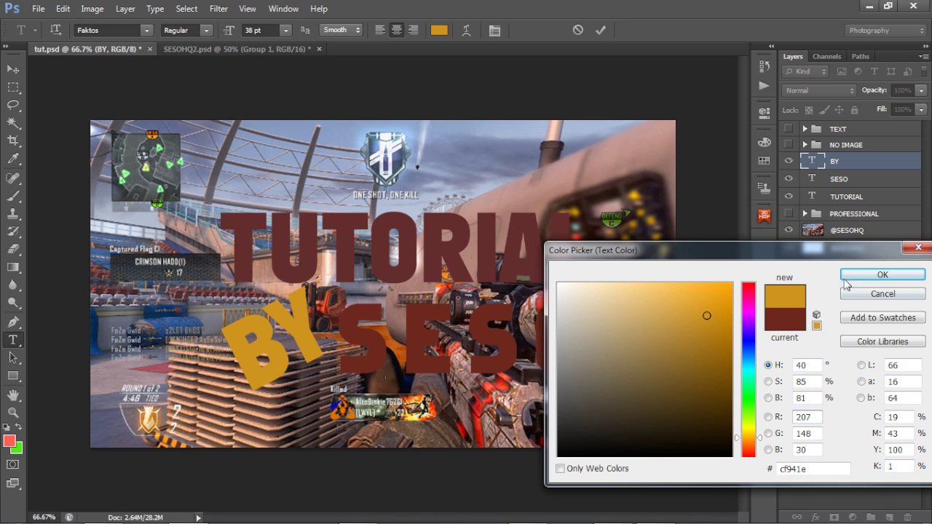
pyautogui.click(867, 275)
pyautogui.click(601, 30)
# Recolor the SESO text to a strong blue, starting from a blue sampled in the gameplay image.
pyautogui.click(492, 321)
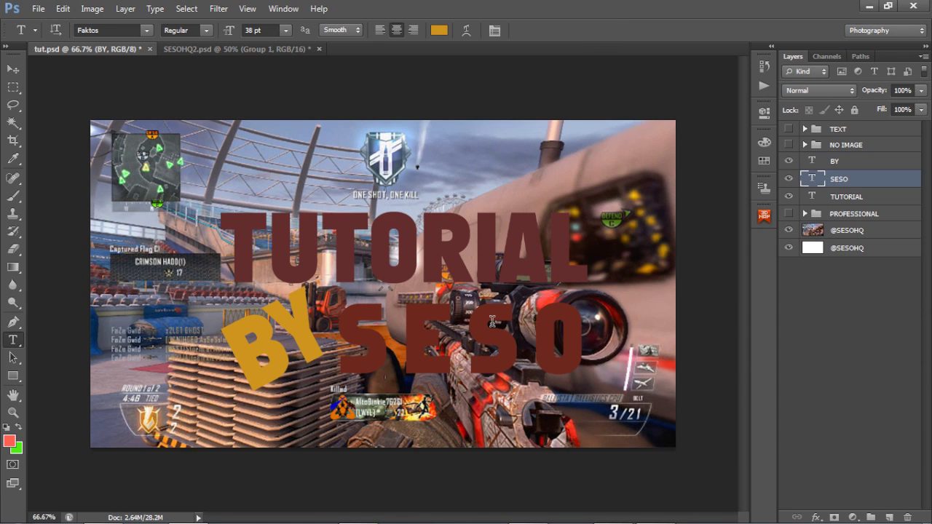
pyautogui.hotkey('ctrl', 'a')
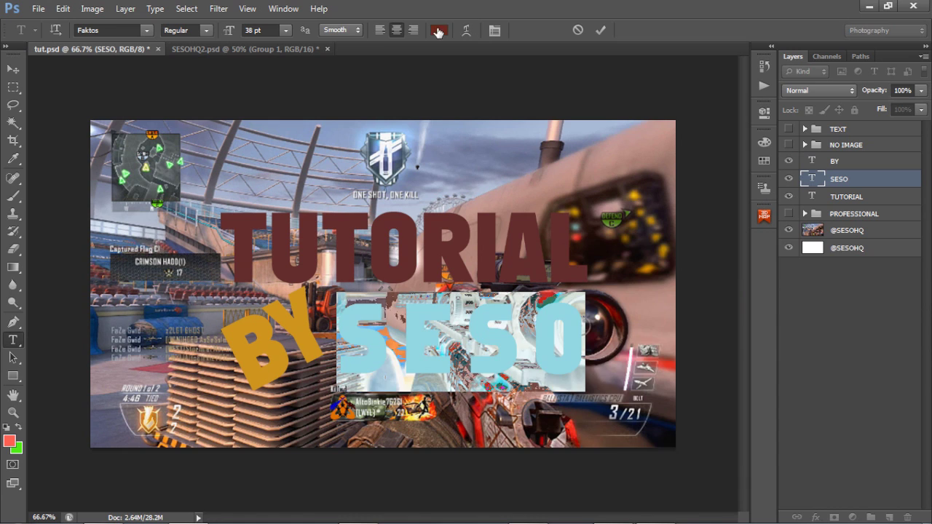
pyautogui.click(438, 30)
pyautogui.click(479, 414)
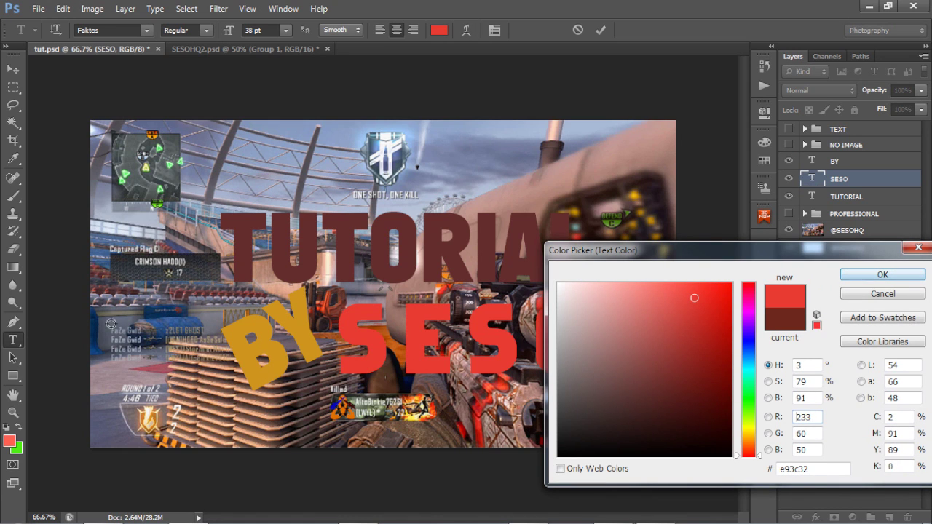
pyautogui.click(170, 326)
pyautogui.moveTo(679, 324); pyautogui.dragTo(692, 327)
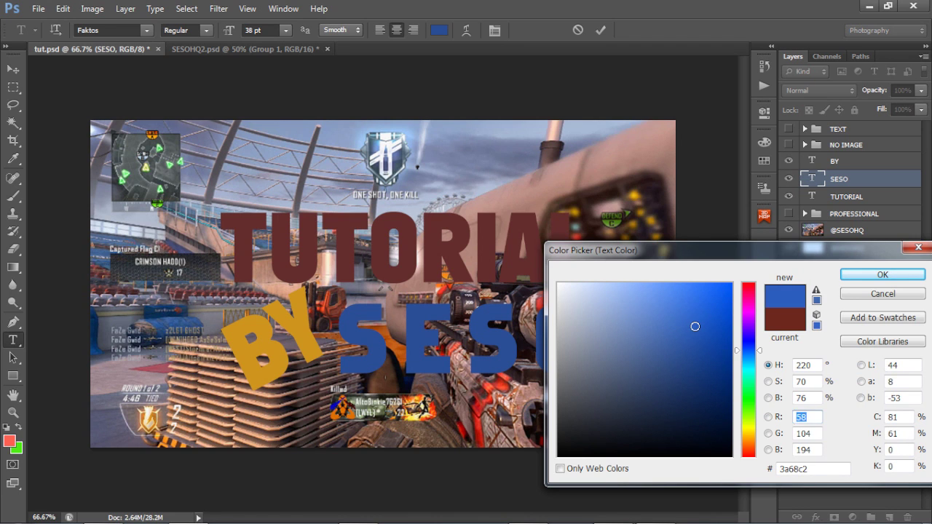
pyautogui.click(864, 280)
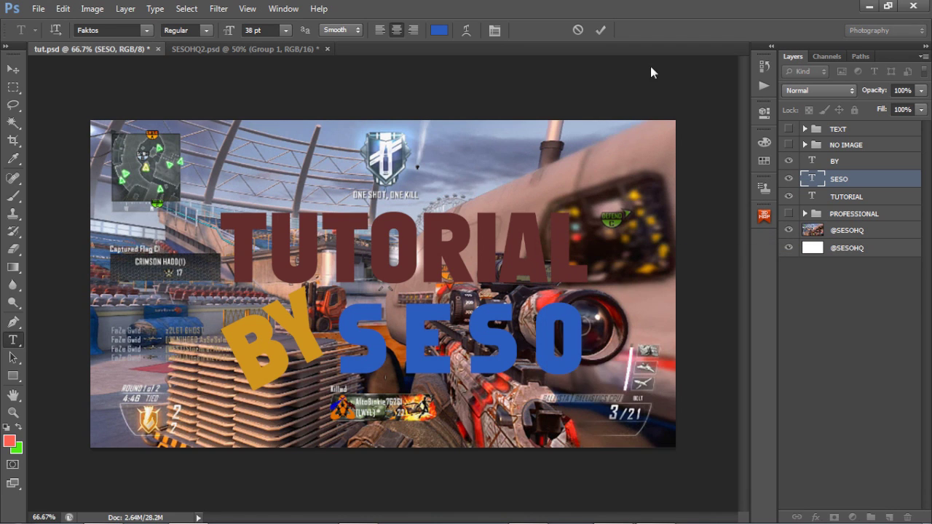
# Recolor the TUTORIAL text to a brighter red and commit the text edit.
pyautogui.click(412, 249)
pyautogui.click(437, 30)
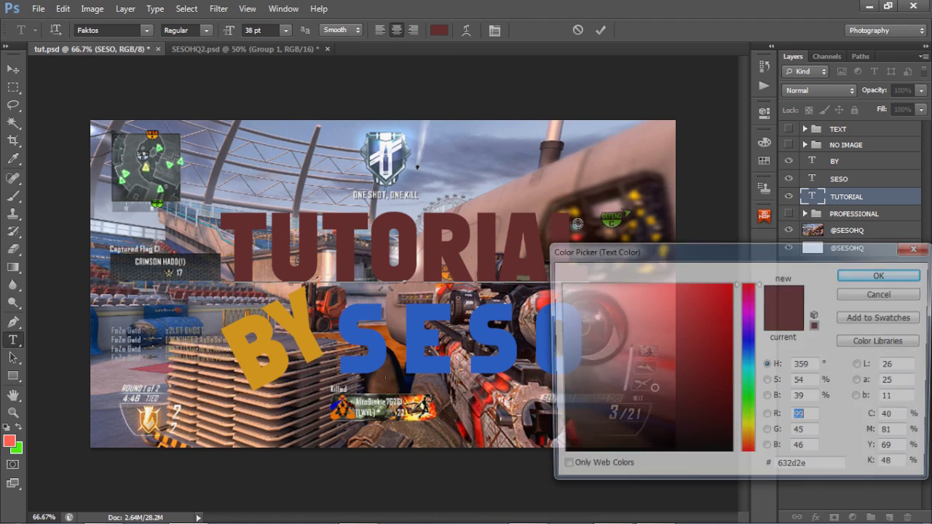
pyautogui.click(685, 332)
pyautogui.click(683, 332)
pyautogui.click(882, 274)
pyautogui.click(605, 24)
pyautogui.press('v')
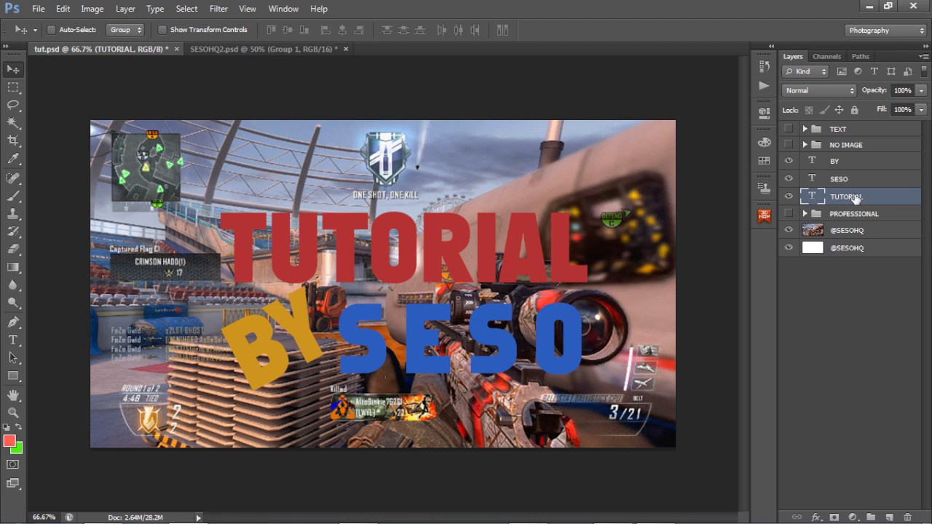
# Add a black outside stroke of 11 px to the TUTORIAL layer.
pyautogui.doubleClick(893, 198)
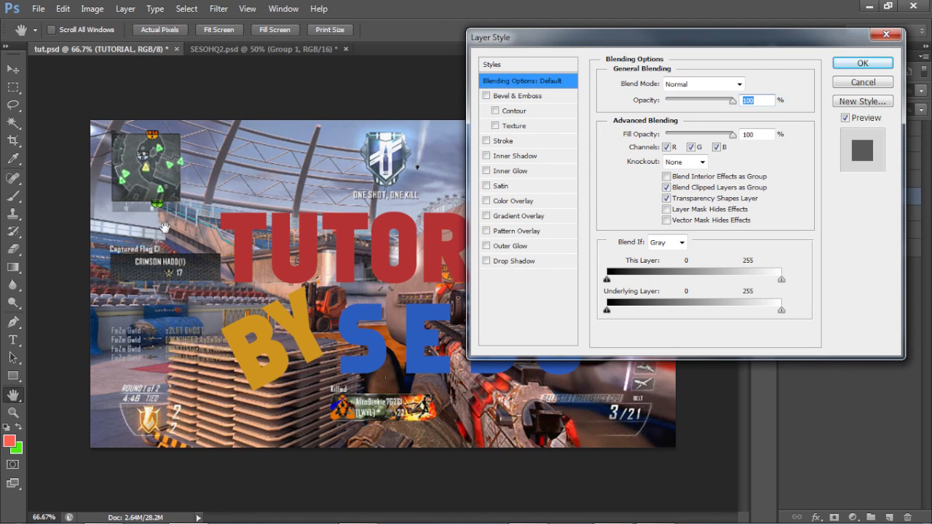
pyautogui.click(503, 142)
pyautogui.moveTo(521, 37); pyautogui.dragTo(559, 34)
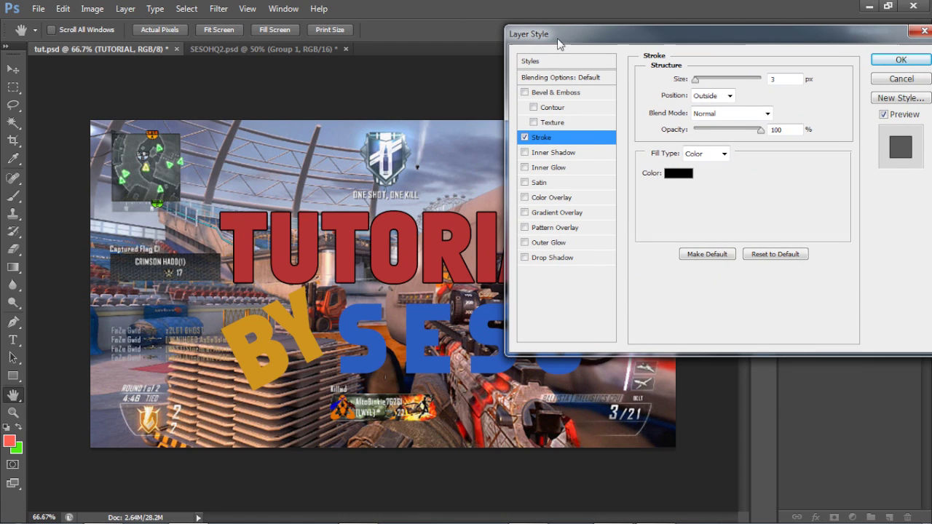
pyautogui.doubleClick(772, 79)
pyautogui.write('18')
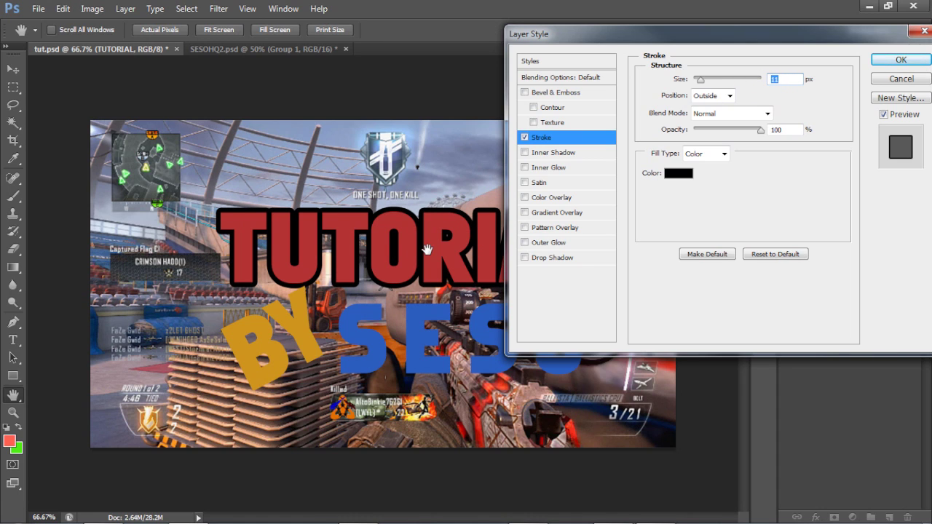
# Add a drop shadow to the TUTORIAL layer with distance 0 px, spread 20% and size 55 px.
pyautogui.click(552, 257)
pyautogui.moveTo(694, 140); pyautogui.dragTo(675, 145)
pyautogui.press('Tab')
pyautogui.write('20')
pyautogui.press('Tab')
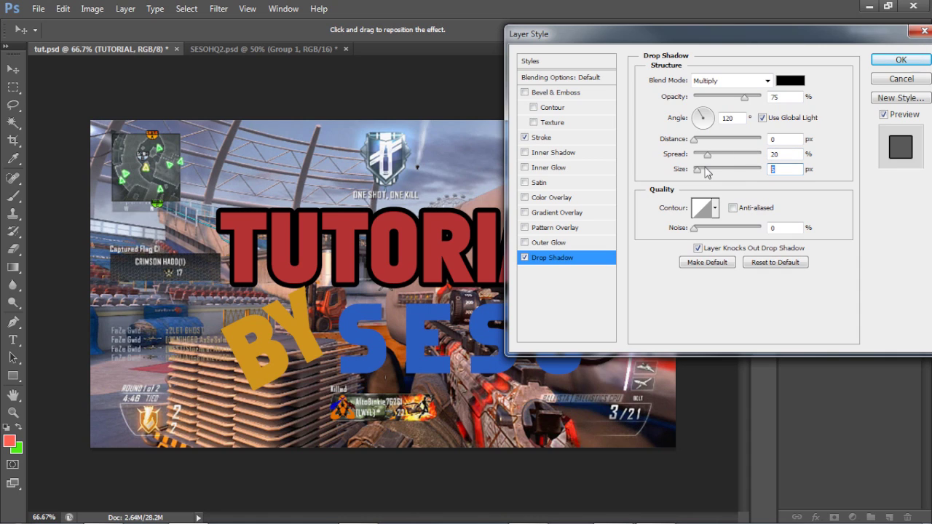
pyautogui.write('5')
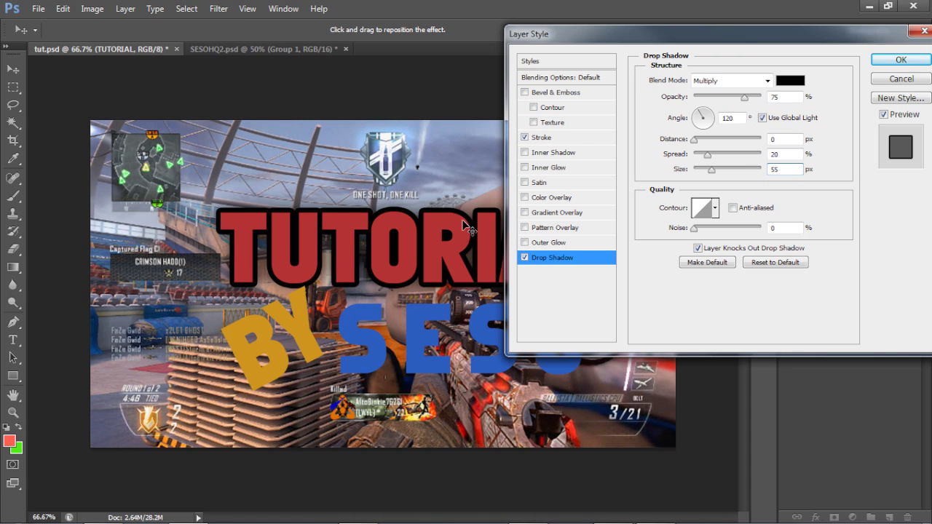
# Add a black-to-white gradient overlay in Overlay mode at 35% opacity and a gray stone-texture pattern overlay in Overlay mode at 50% to the TUTORIAL layer.
pyautogui.click(555, 212)
pyautogui.click(731, 80)
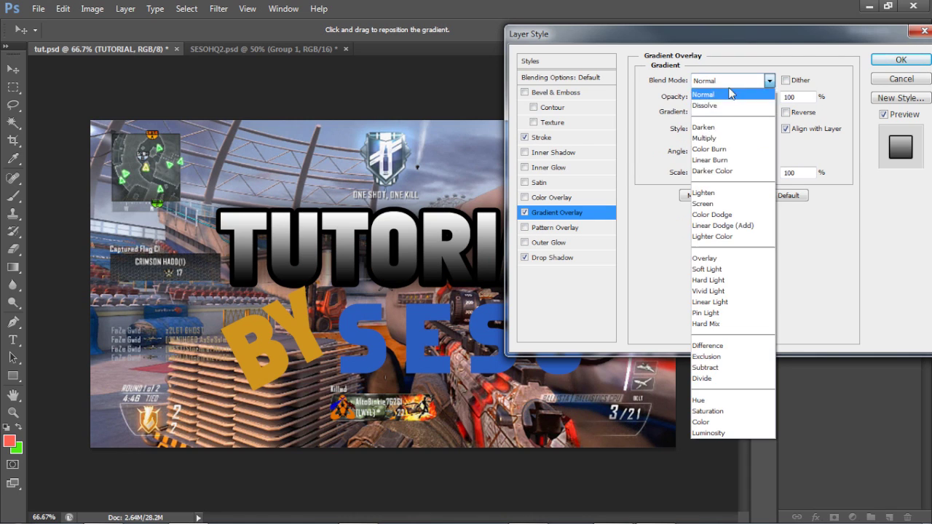
pyautogui.click(711, 259)
pyautogui.click(730, 97)
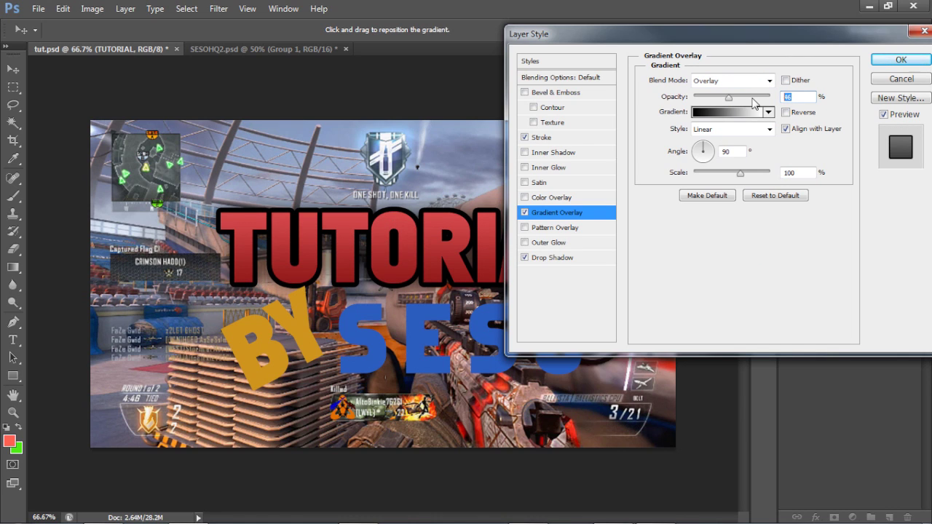
pyautogui.write('35')
pyautogui.press('space')
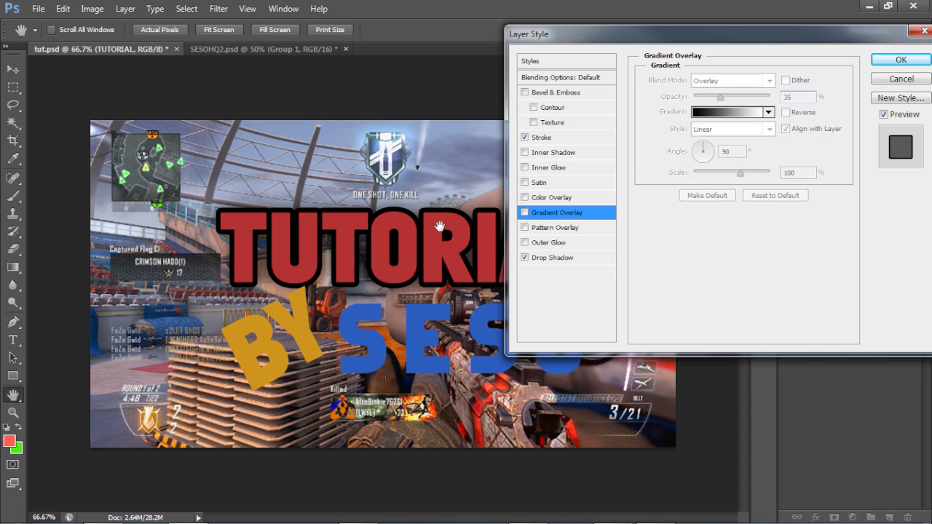
pyautogui.click(526, 212)
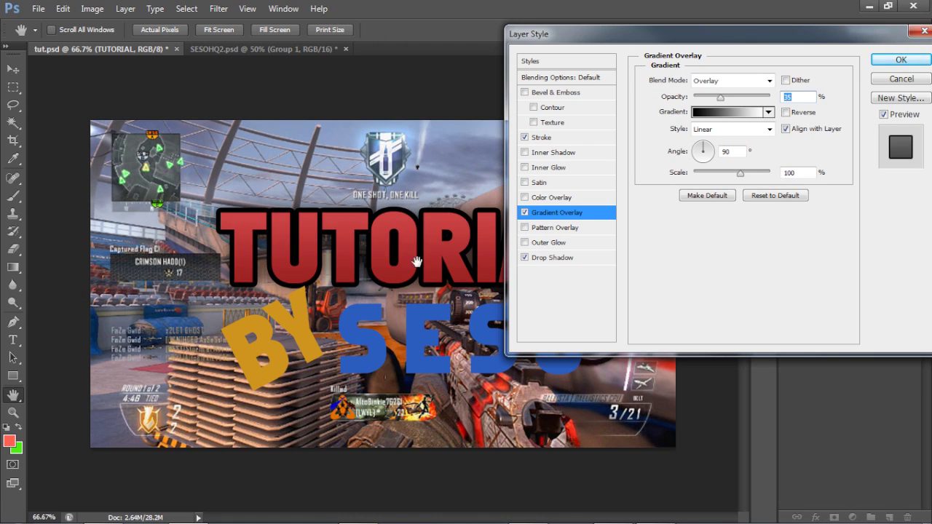
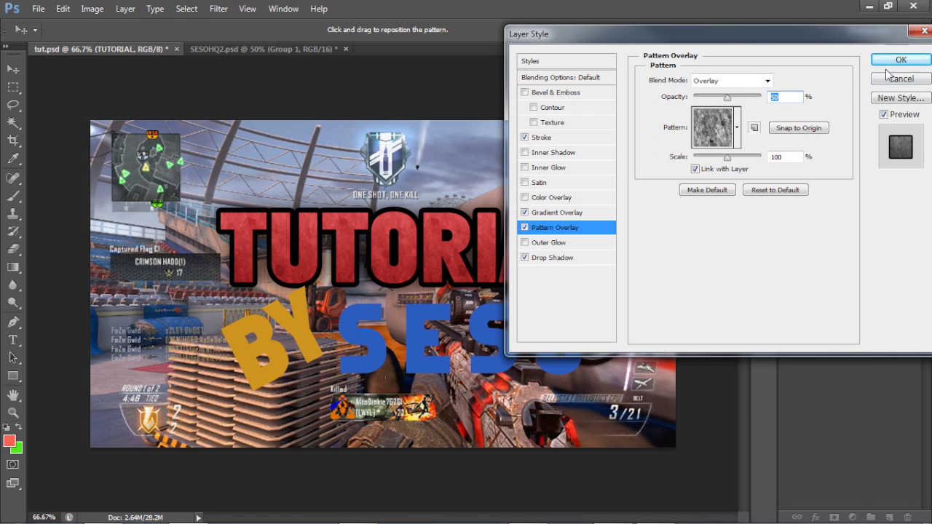
pyautogui.click(897, 61)
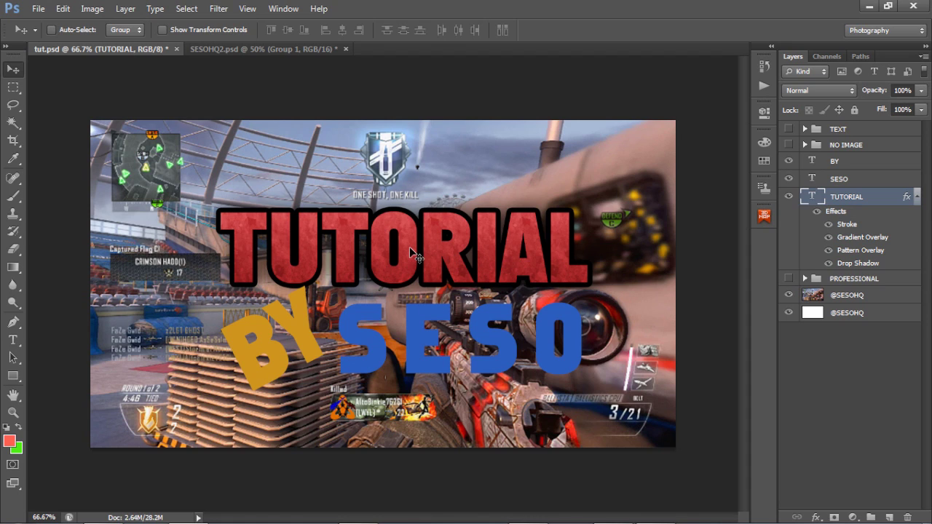
# Create a new white document 1280 by 720 pixels at 150 pixels/centimeter in 8-bit RGB Color.
pyautogui.click(37, 9)
pyautogui.click(60, 24)
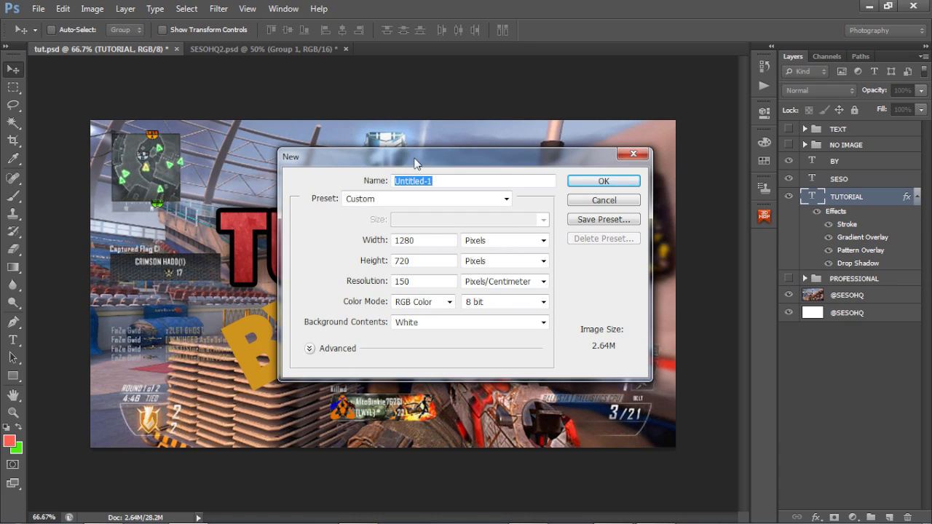
pyautogui.moveTo(416, 156); pyautogui.dragTo(311, 119)
pyautogui.doubleClick(323, 196)
pyautogui.click(264, 217)
pyautogui.click(268, 197)
pyautogui.click(321, 217)
pyautogui.click(273, 201)
pyautogui.click(346, 218)
pyautogui.click(492, 139)
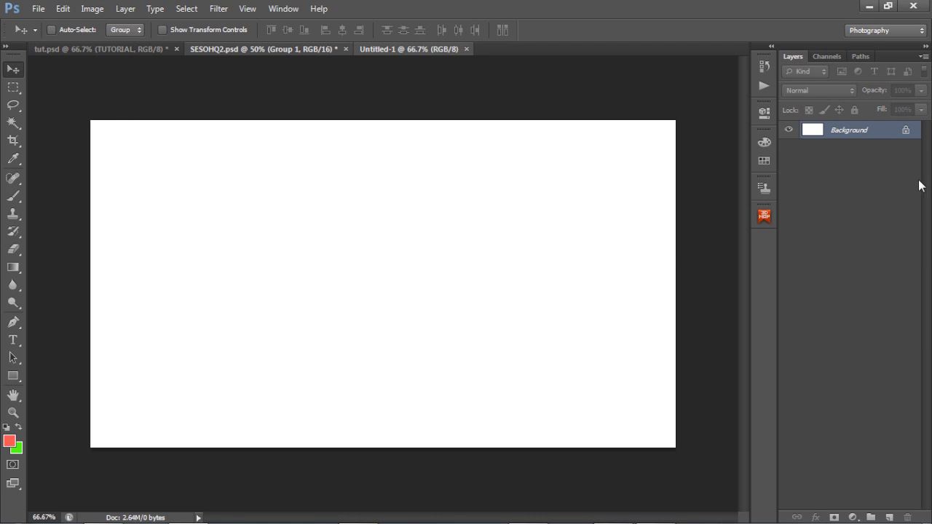
# Copy the black logo from SESOHQ2.psd into the middle of the new document and hide the white Background layer.
pyautogui.moveTo(526, 230); pyautogui.dragTo(370, 191)
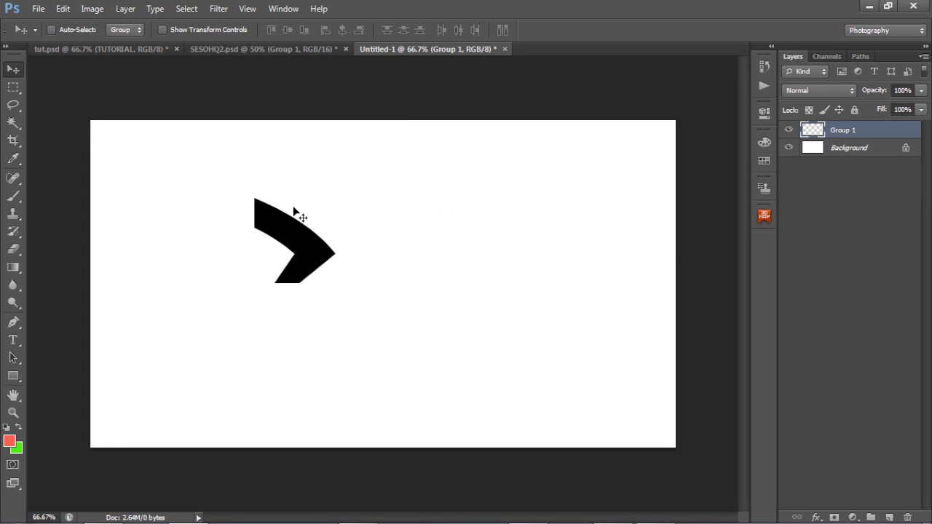
pyautogui.moveTo(311, 244); pyautogui.dragTo(495, 218)
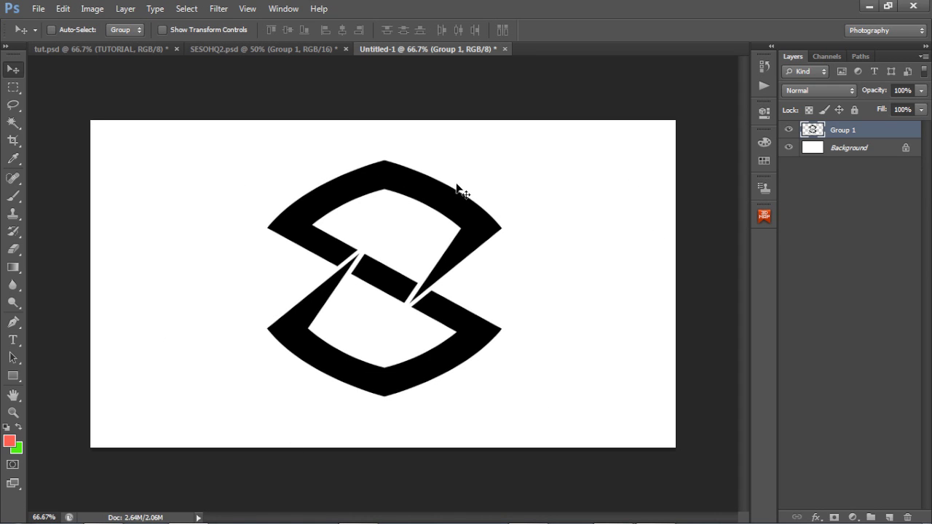
pyautogui.click(789, 148)
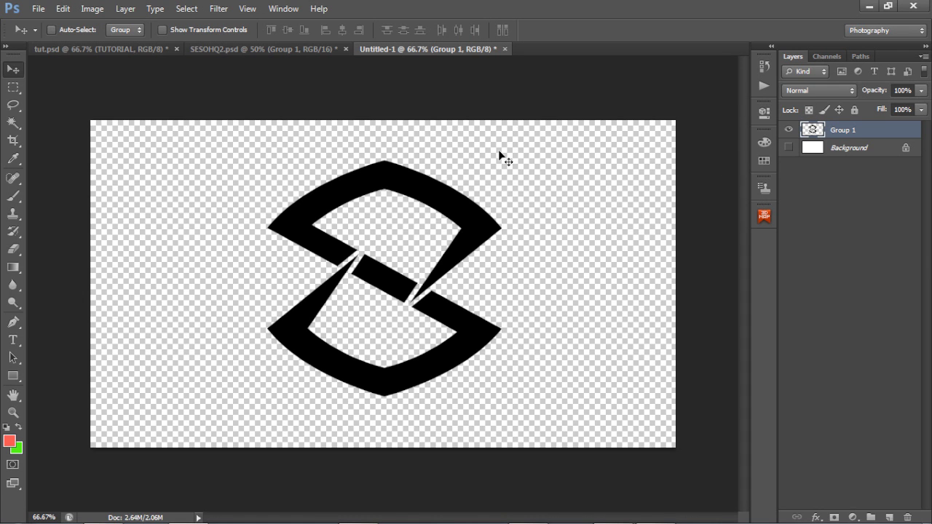
# Try to define the logo on its transparent background as a pattern.
pyautogui.click(63, 8)
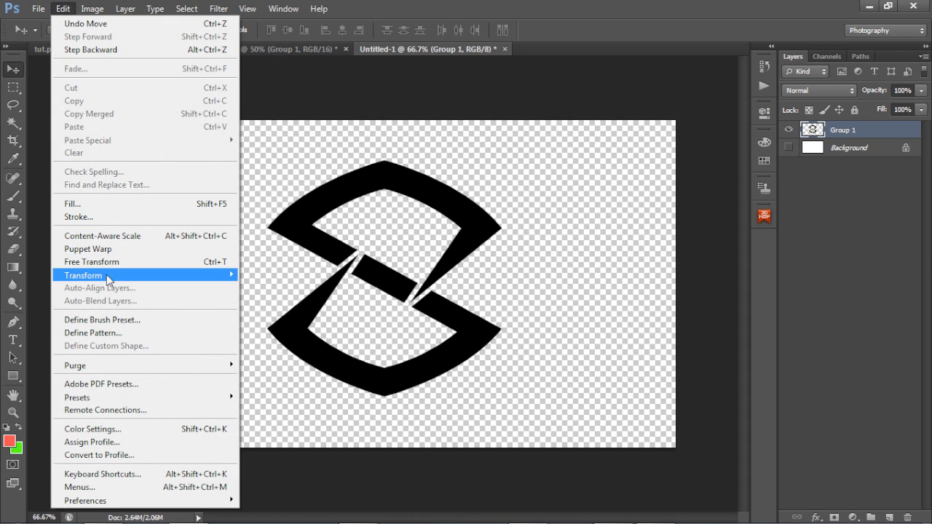
pyautogui.moveTo(106, 275)
pyautogui.click(92, 332)
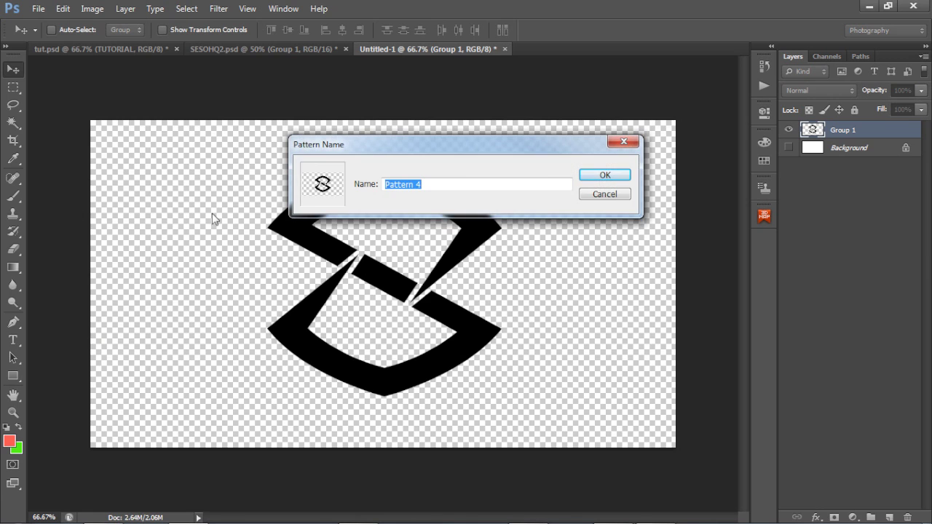
pyautogui.click(618, 197)
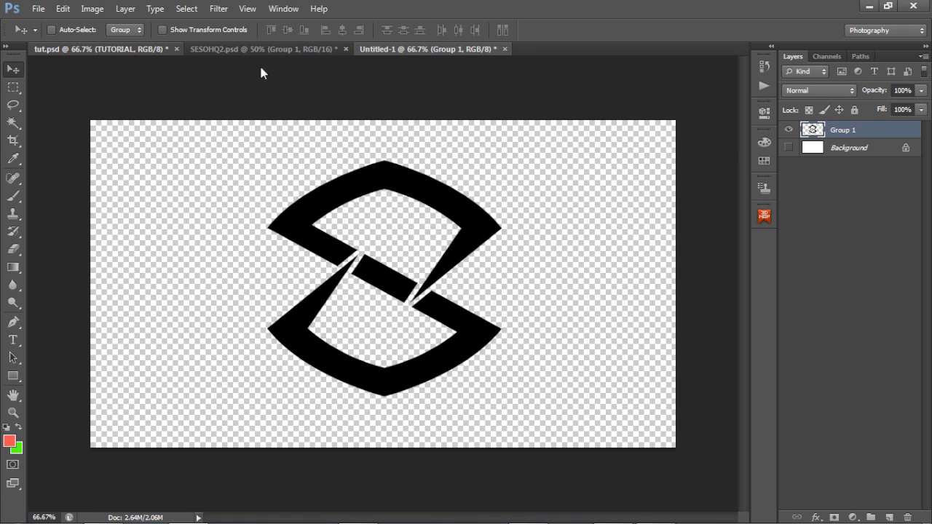
# Examine the patterns available for the TUTORIAL layer's pattern overlay in tut.psd without changing the effect.
pyautogui.click(102, 49)
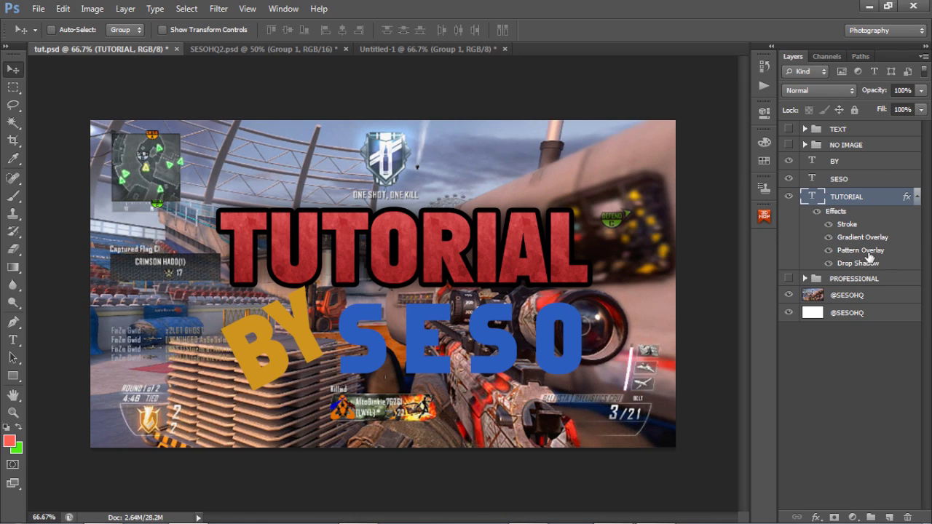
pyautogui.doubleClick(861, 250)
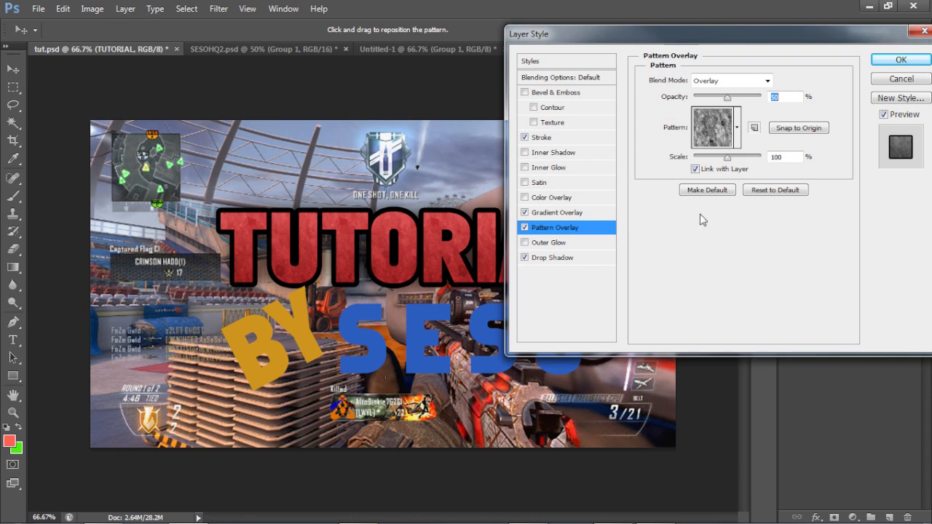
pyautogui.click(737, 126)
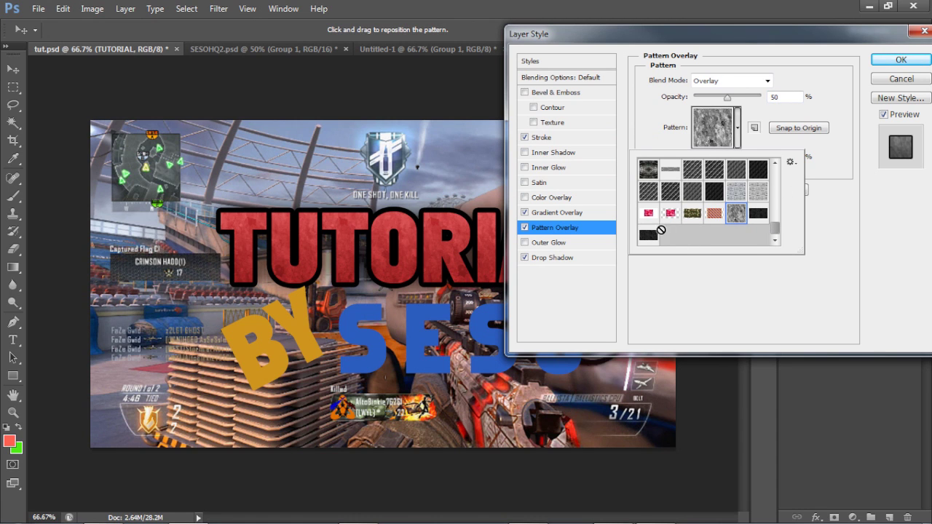
pyautogui.press('Escape')
pyautogui.click(892, 81)
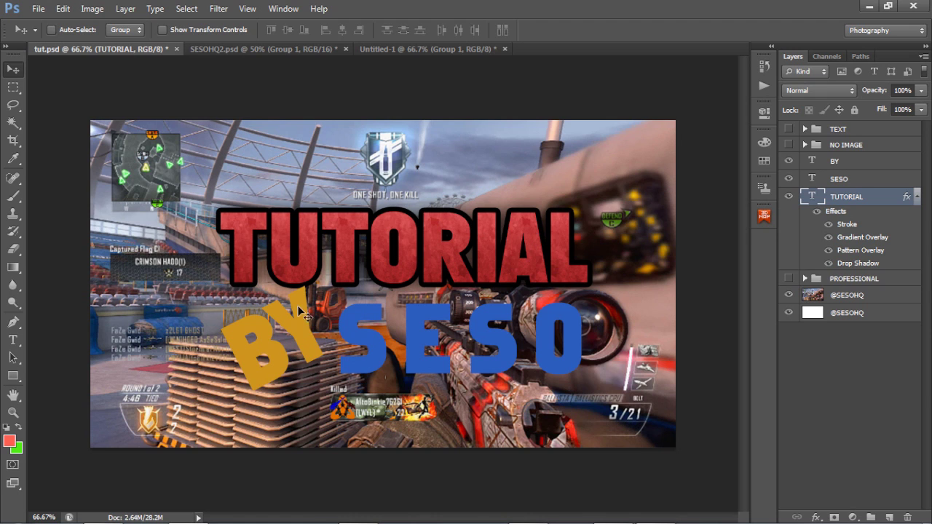
# Copy the TUTORIAL layer's style onto the SESO and BY text layers.
pyautogui.rightClick(853, 209)
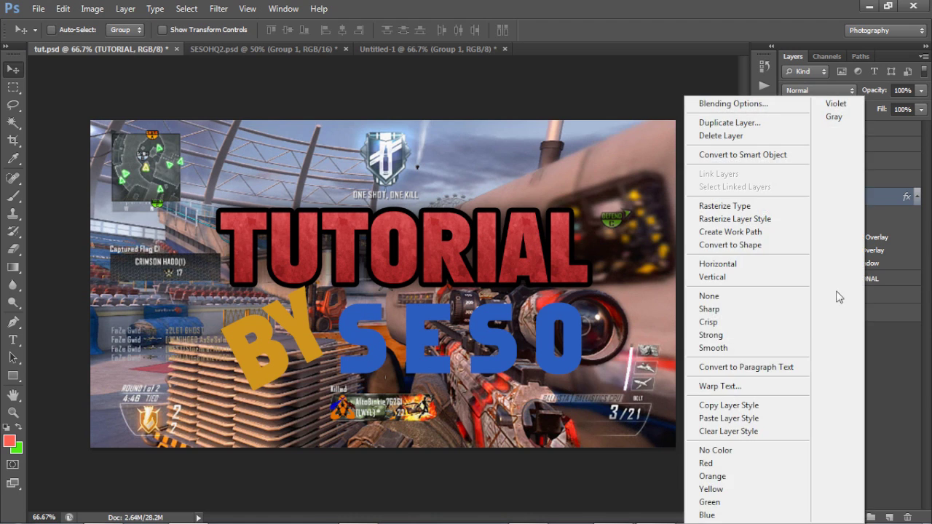
pyautogui.click(758, 411)
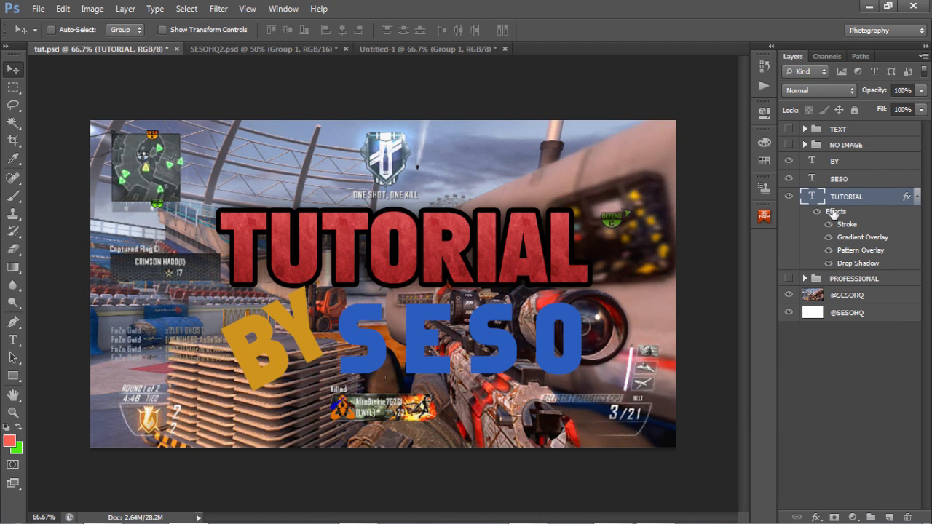
pyautogui.rightClick(855, 181)
pyautogui.click(740, 417)
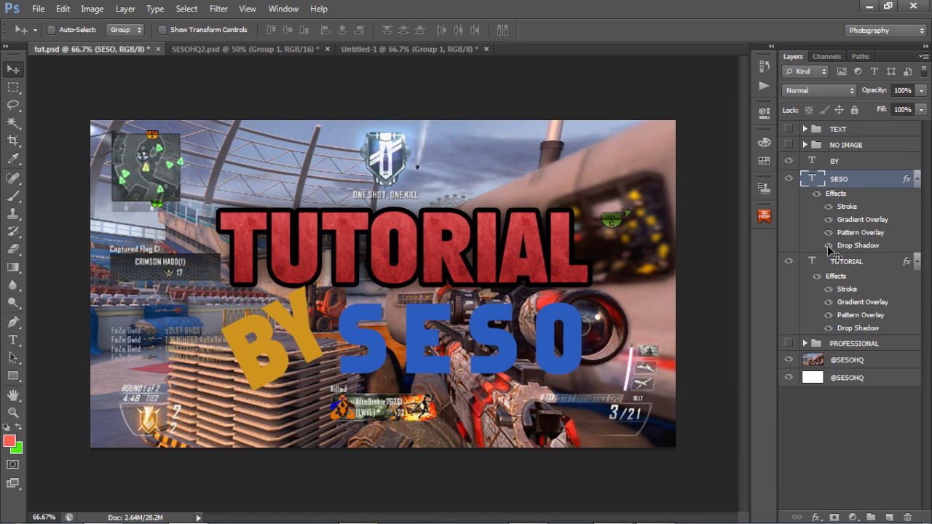
pyautogui.rightClick(843, 167)
pyautogui.click(701, 416)
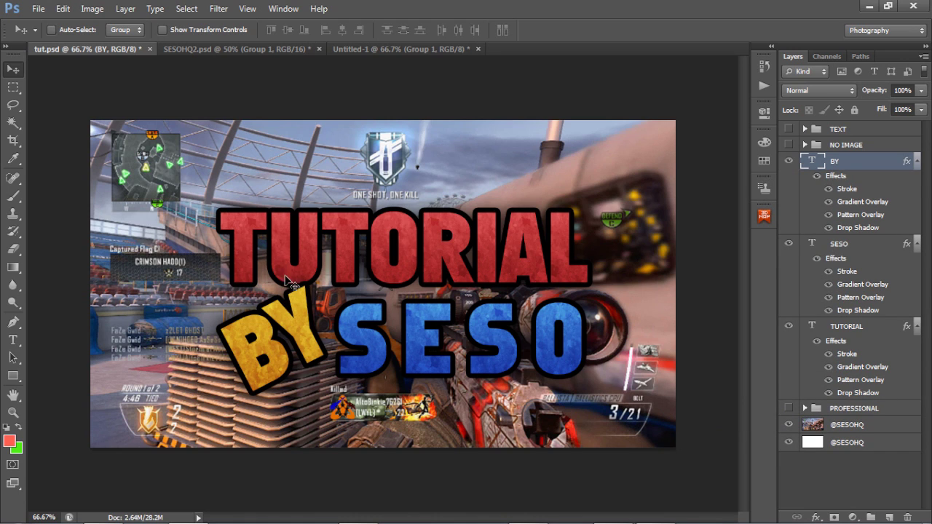
# Move the BY text up so it overlaps the lower edge of the TUTORIAL text.
pyautogui.moveTo(502, 311); pyautogui.dragTo(502, 315)
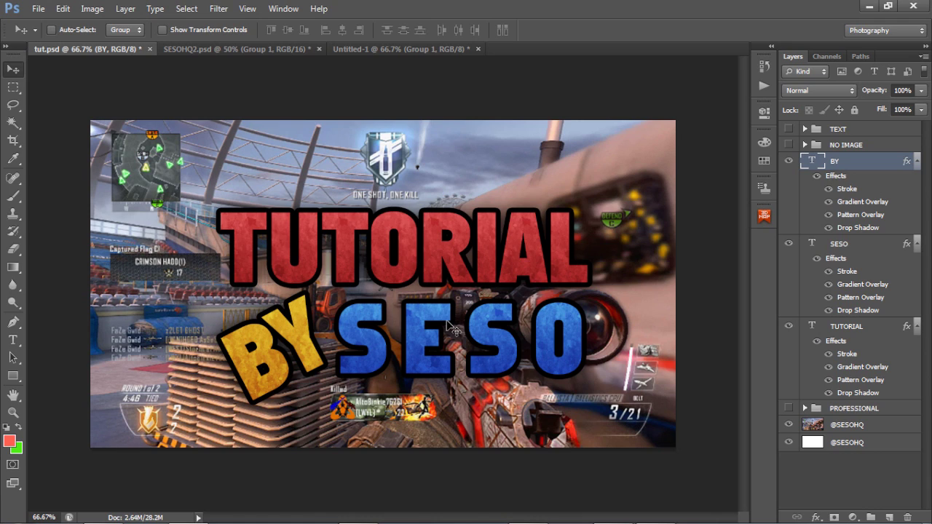
pyautogui.hotkey('ctrl', 'z')
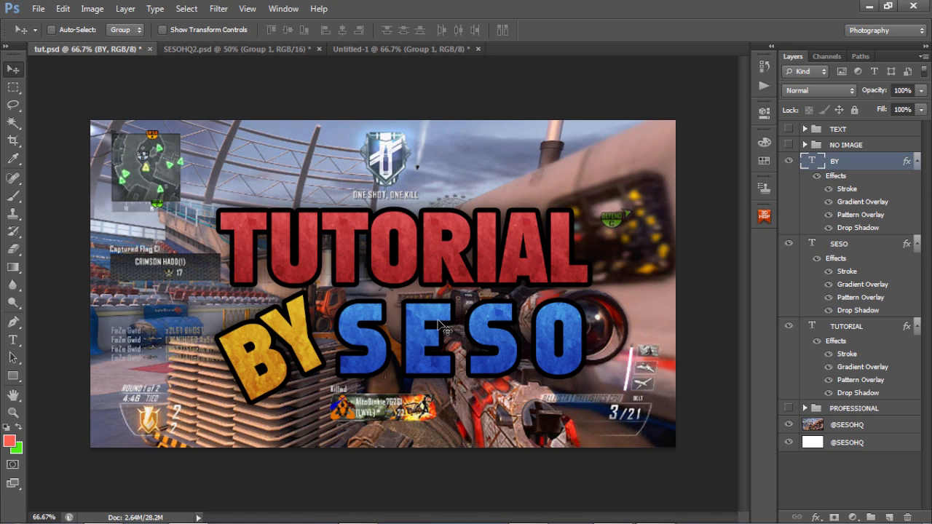
pyautogui.moveTo(440, 326); pyautogui.dragTo(441, 294)
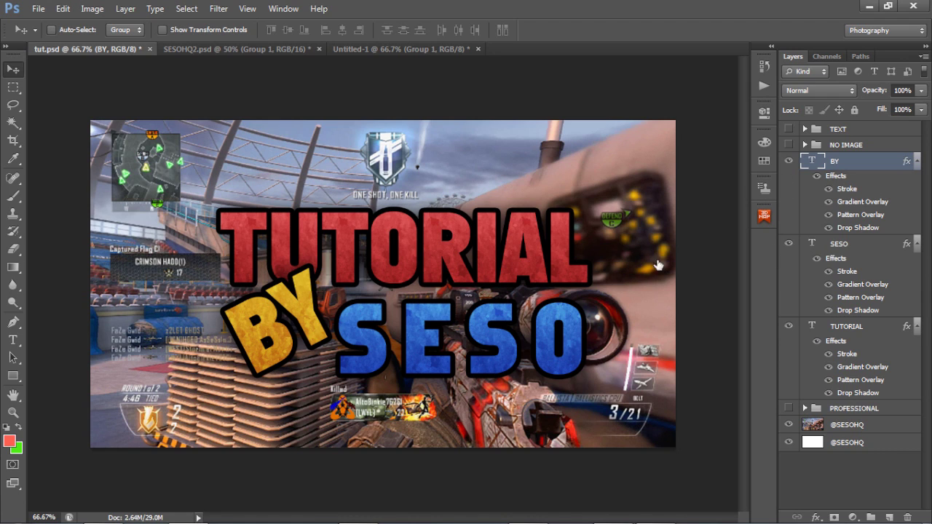
# Shift the SESO text slightly left toward BY, keeping it just below the TUTORIAL text.
pyautogui.hotkey('alt', '[')
pyautogui.moveTo(598, 269); pyautogui.dragTo(596, 268)
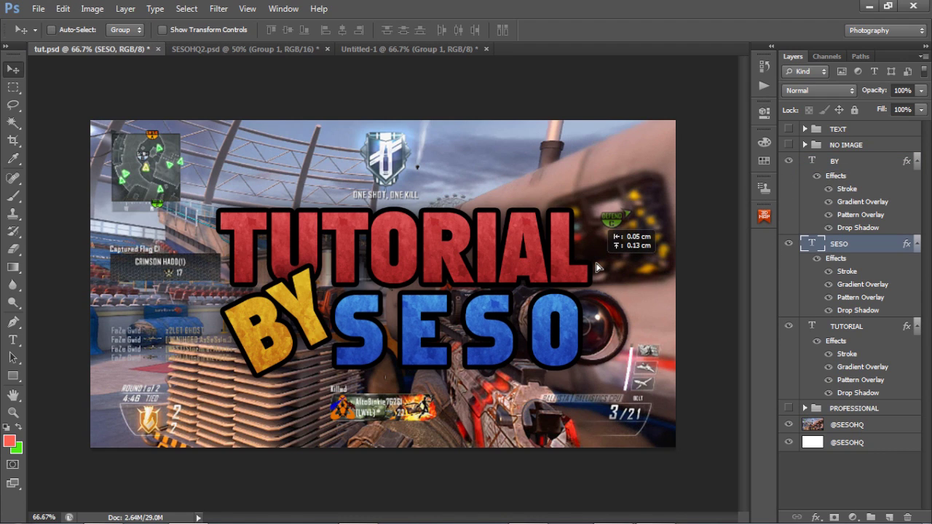
pyautogui.hotkey('shift', 'Down')
pyautogui.hotkey('shift', 'Down')
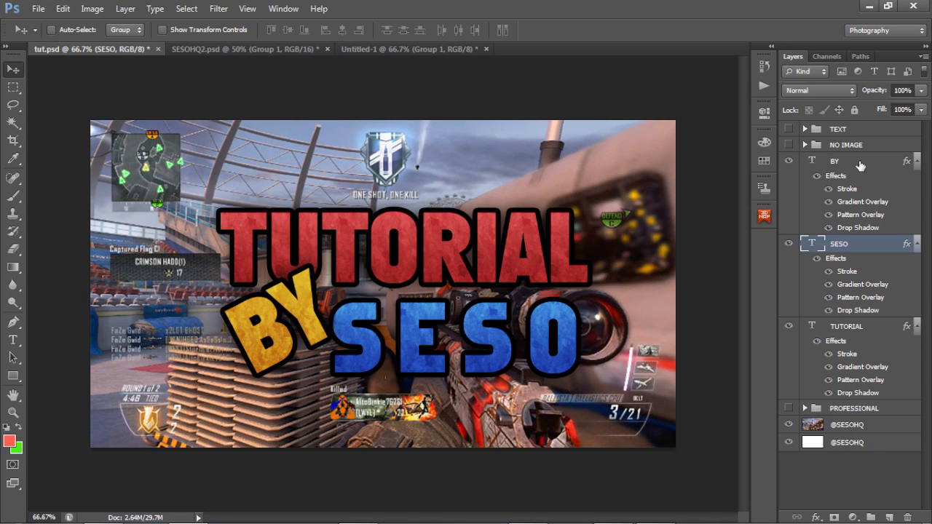
# Try to apply a perspective transform to the BY, SESO and TUTORIAL text layers together.
pyautogui.hotkey('alt', ']')
pyautogui.keyDown('shift'); pyautogui.click(833, 326); pyautogui.keyUp('shift')
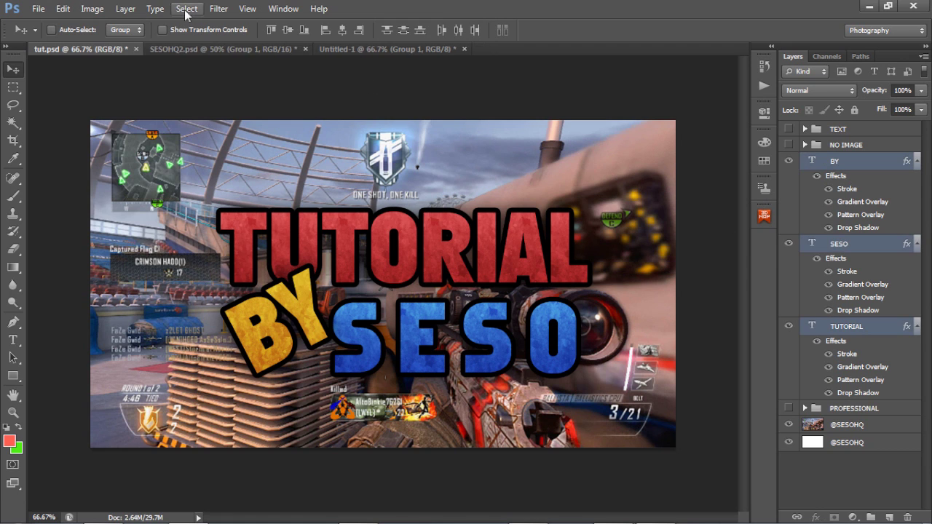
pyautogui.click(63, 9)
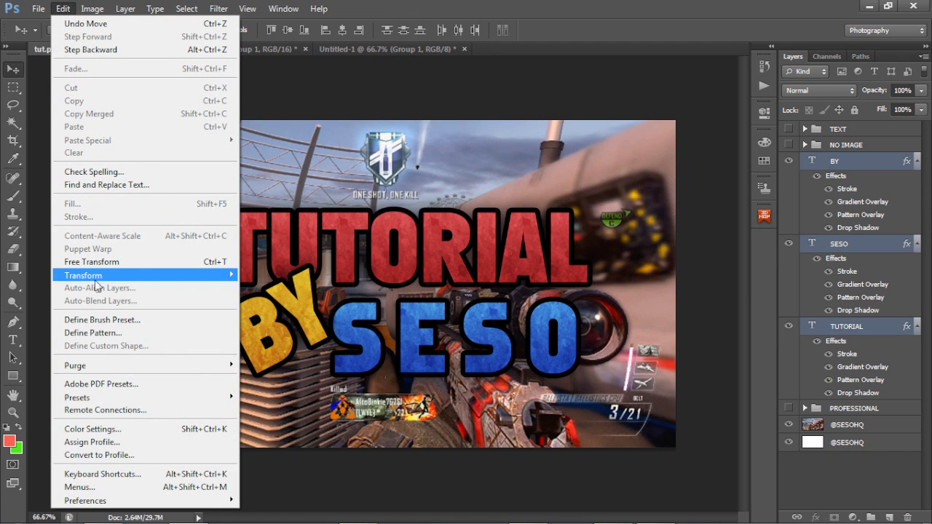
pyautogui.moveTo(92, 278)
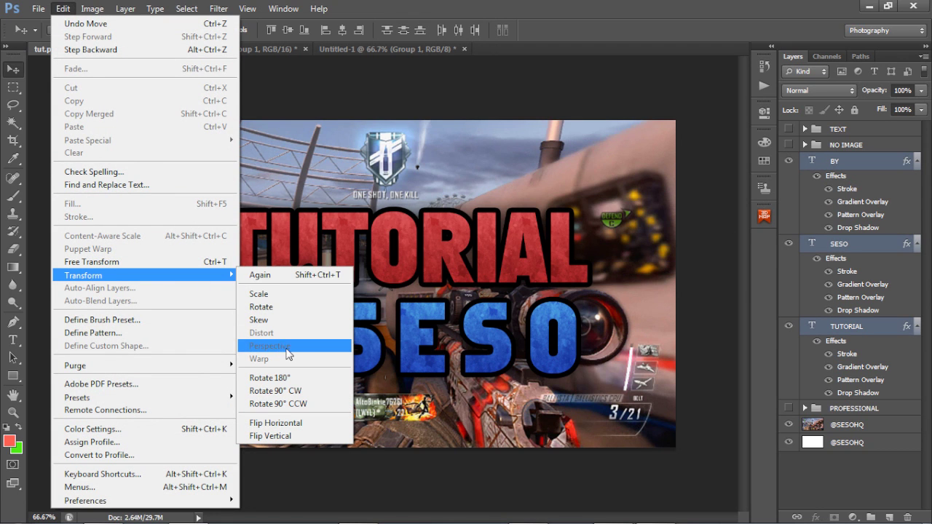
pyautogui.click(555, 219)
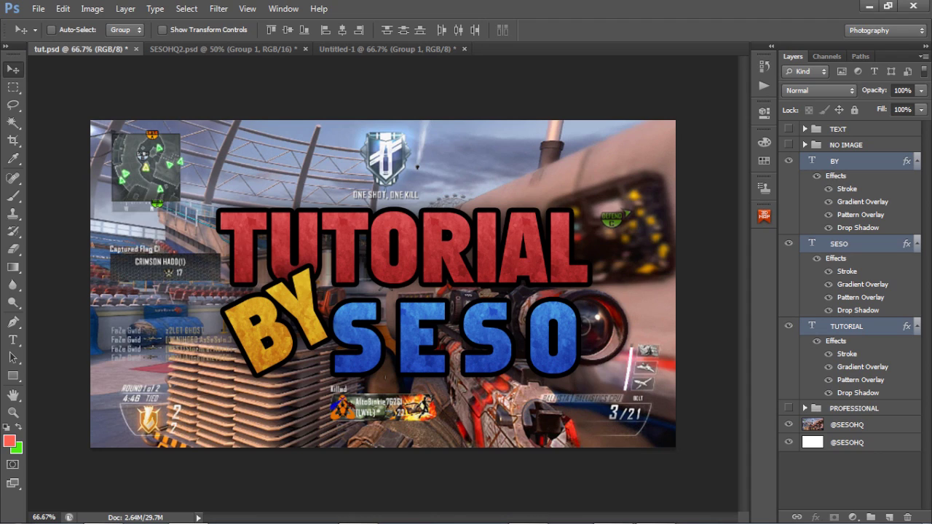
# Rasterize the layer style of the BY text layer.
pyautogui.click(834, 165)
pyautogui.keyDown('shift'); pyautogui.click(848, 331); pyautogui.keyUp('shift')
pyautogui.click(857, 166)
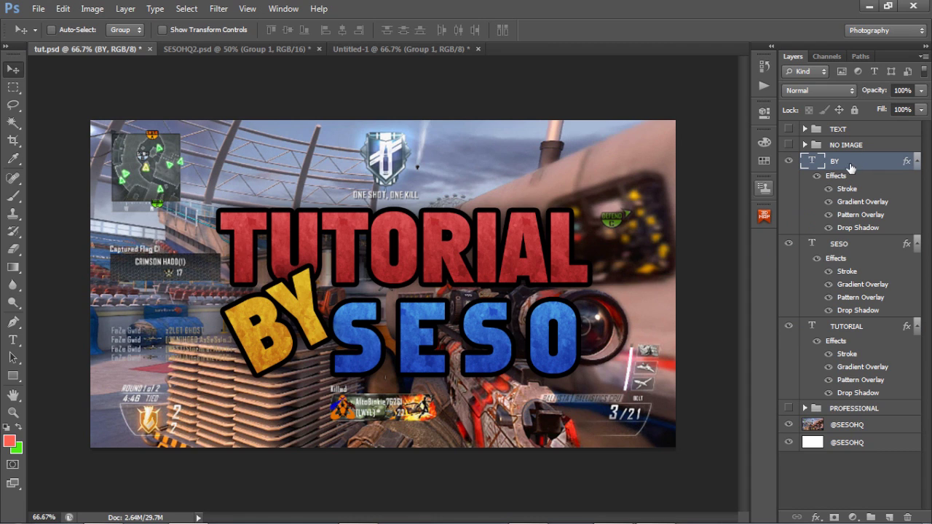
pyautogui.rightClick(872, 150)
pyautogui.press('Escape')
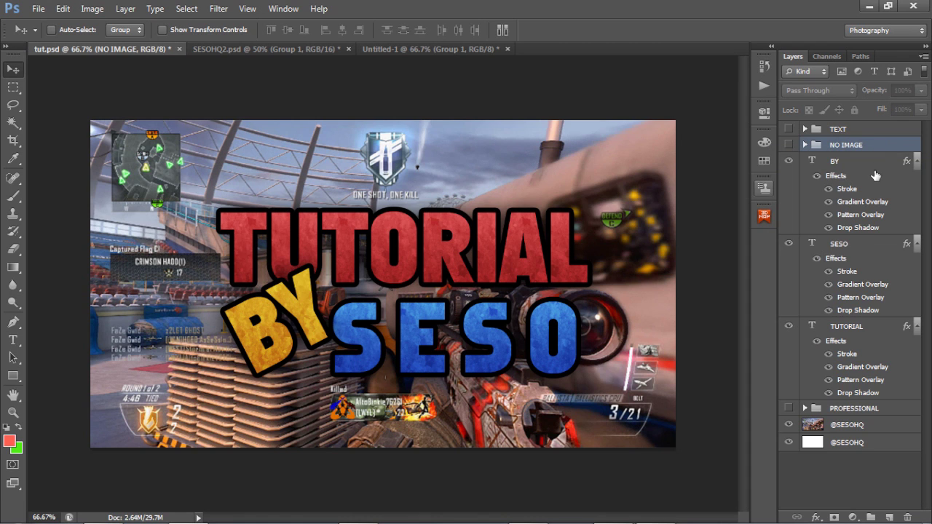
pyautogui.click(874, 164)
pyautogui.rightClick(874, 163)
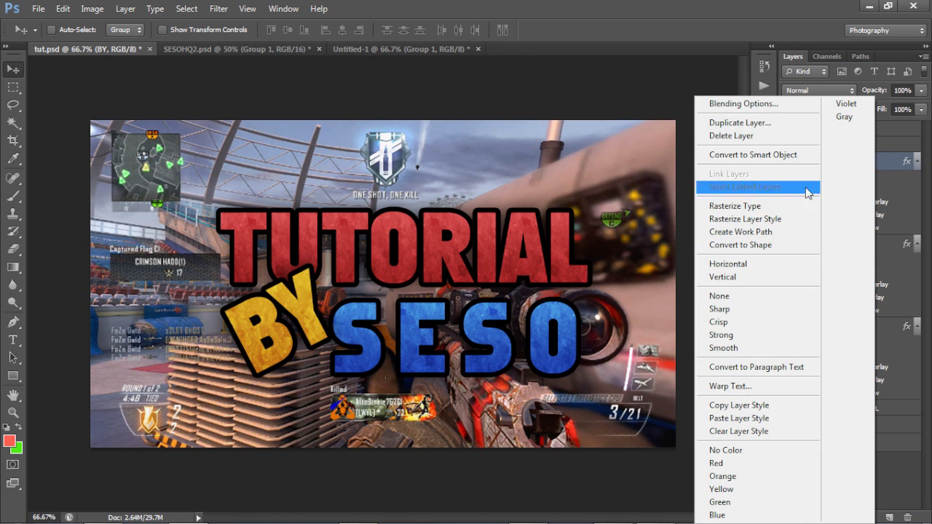
pyautogui.click(758, 220)
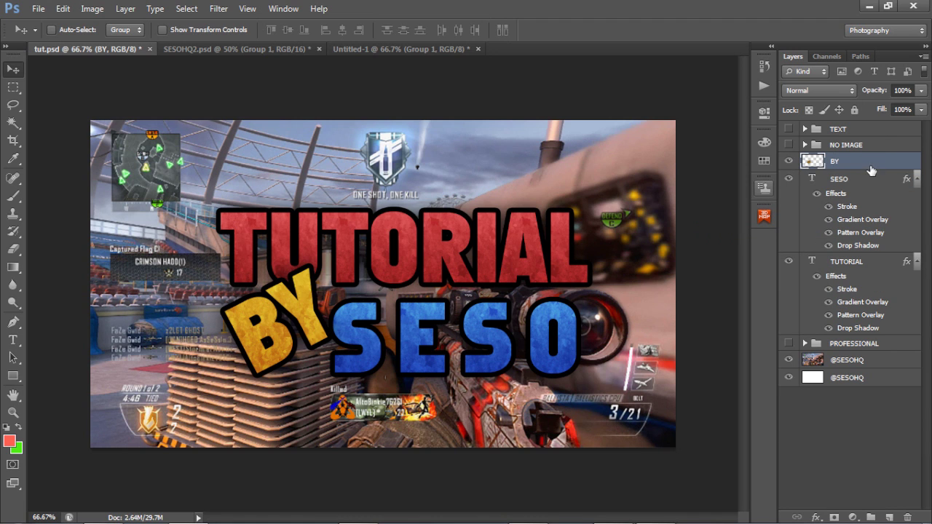
pyautogui.click(92, 8)
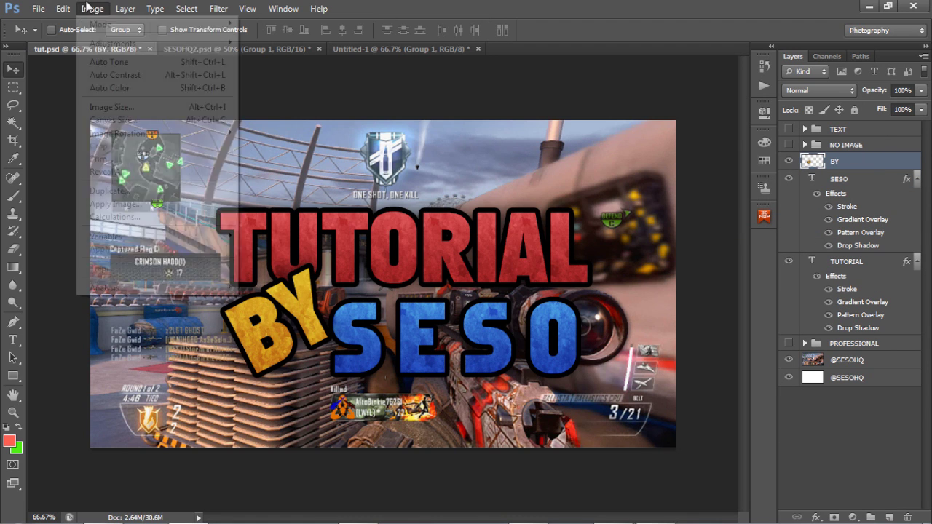
pyautogui.moveTo(63, 8)
pyautogui.moveTo(133, 277)
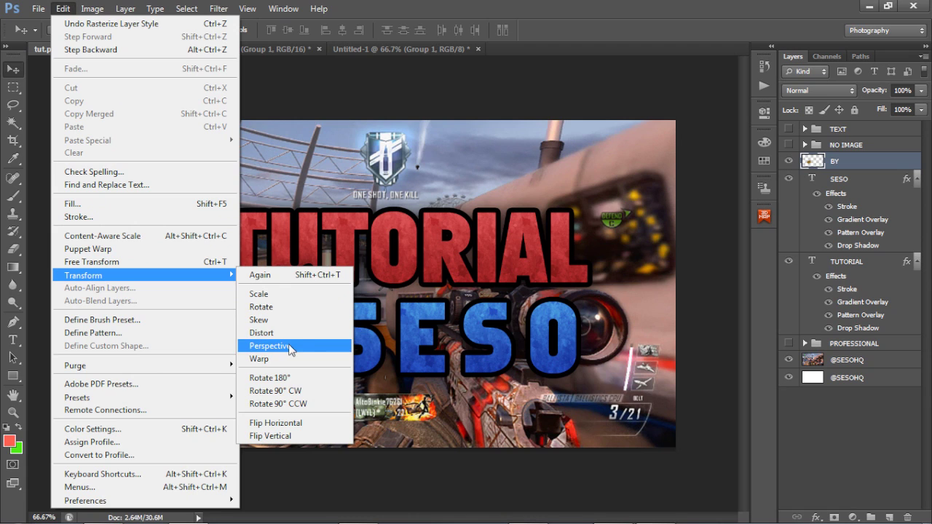
pyautogui.click(650, 251)
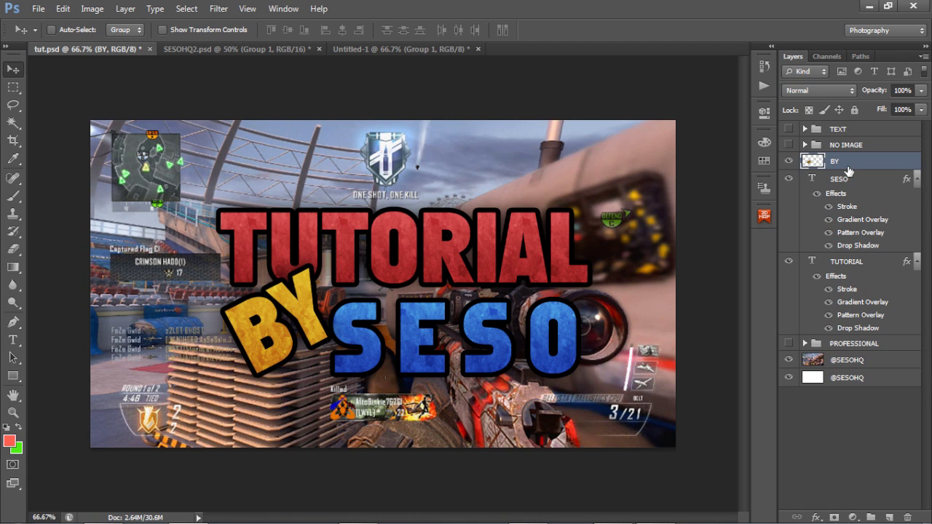
# Merge the BY, SESO and TUTORIAL layers into one and reposition the merged title near the middle of the image.
pyautogui.keyDown('shift'); pyautogui.click(869, 261); pyautogui.keyUp('shift')
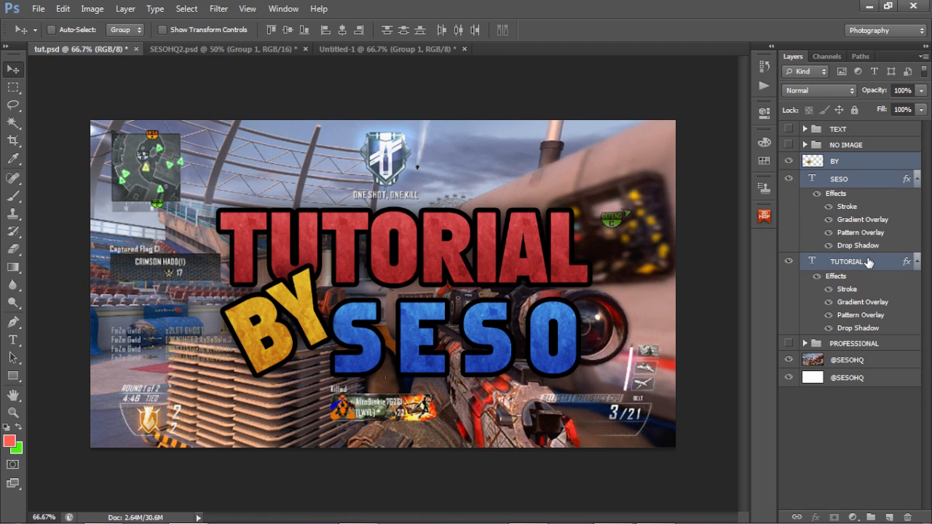
pyautogui.hotkey('ctrl', 'e')
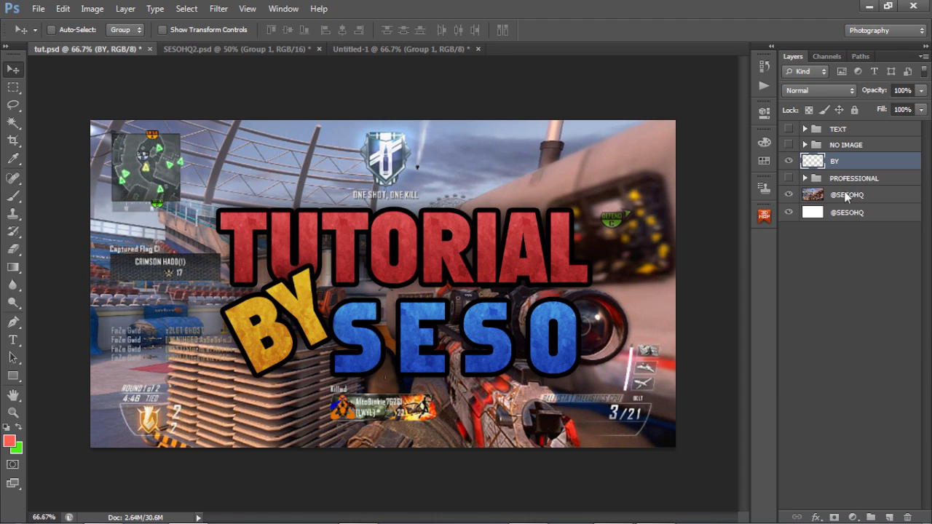
pyautogui.moveTo(543, 215); pyautogui.dragTo(482, 236)
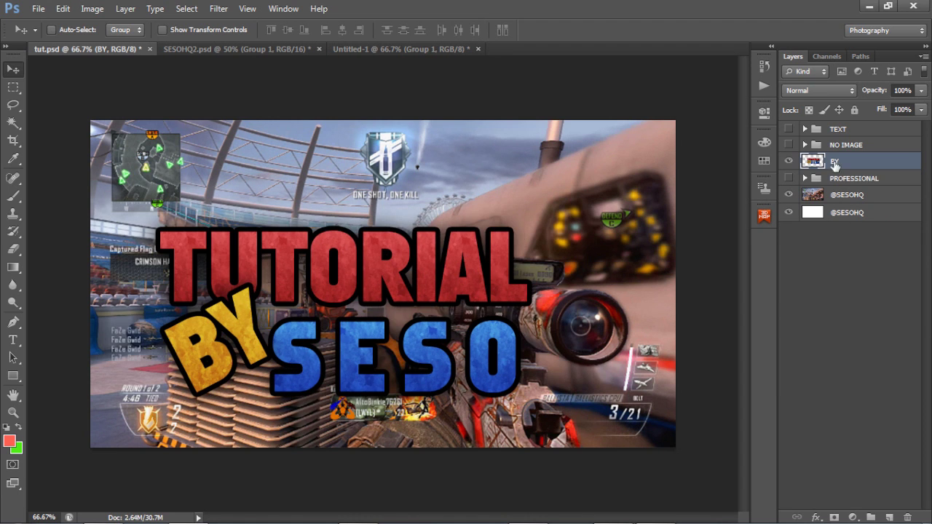
pyautogui.moveTo(274, 218); pyautogui.dragTo(295, 188)
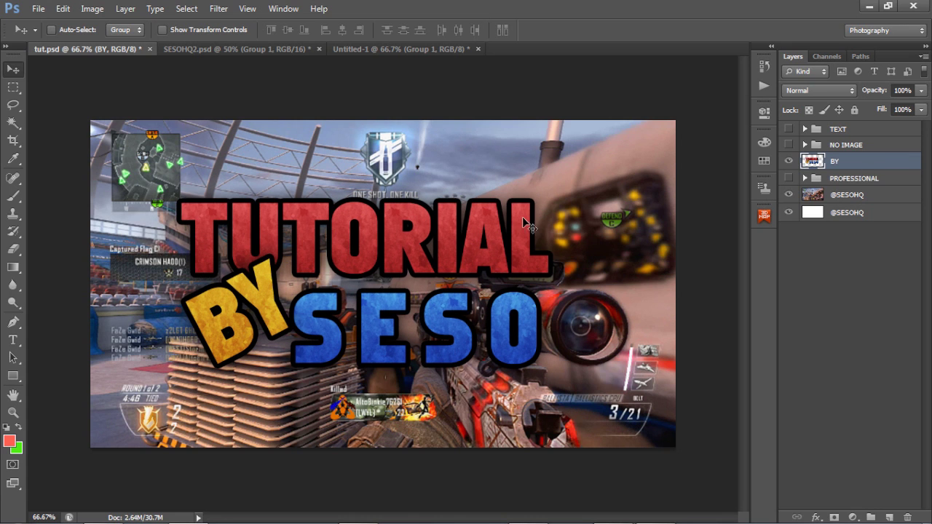
pyautogui.moveTo(446, 273); pyautogui.dragTo(498, 284)
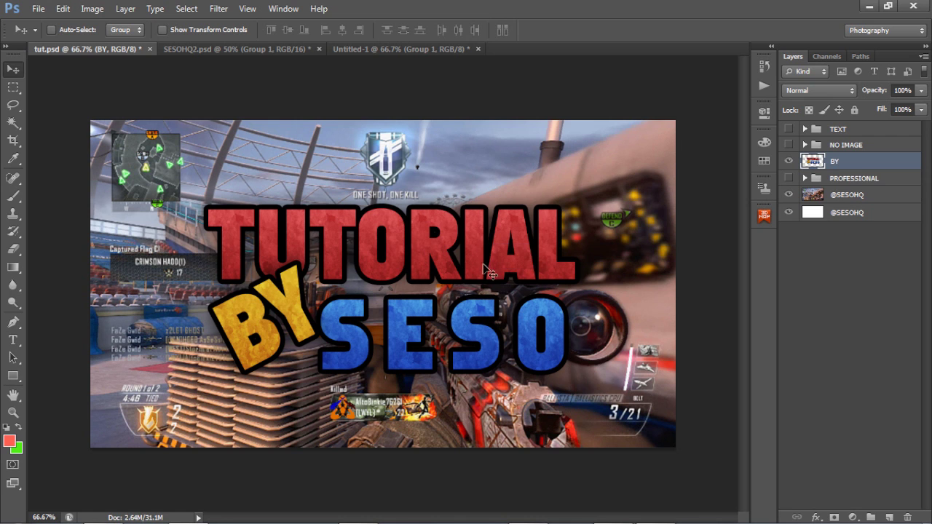
pyautogui.moveTo(446, 265); pyautogui.dragTo(452, 266)
# Apply a perspective transform to the merged title so its left side is noticeably taller than its right side.
pyautogui.click(58, 9)
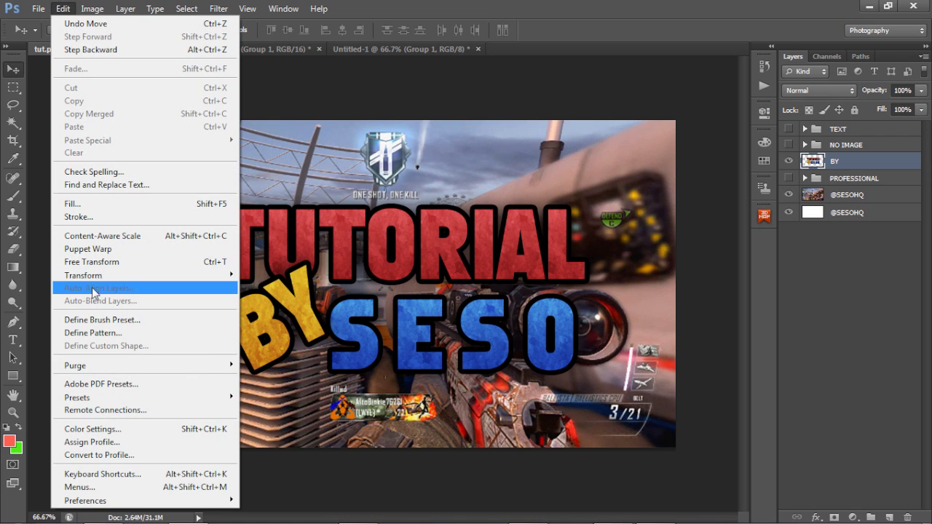
pyautogui.moveTo(92, 275)
pyautogui.click(281, 346)
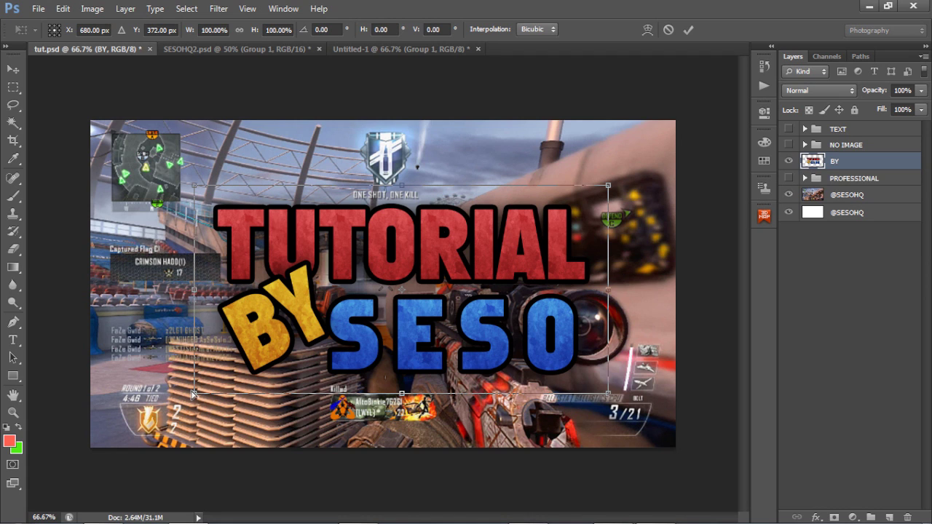
pyautogui.moveTo(195, 189); pyautogui.dragTo(193, 108)
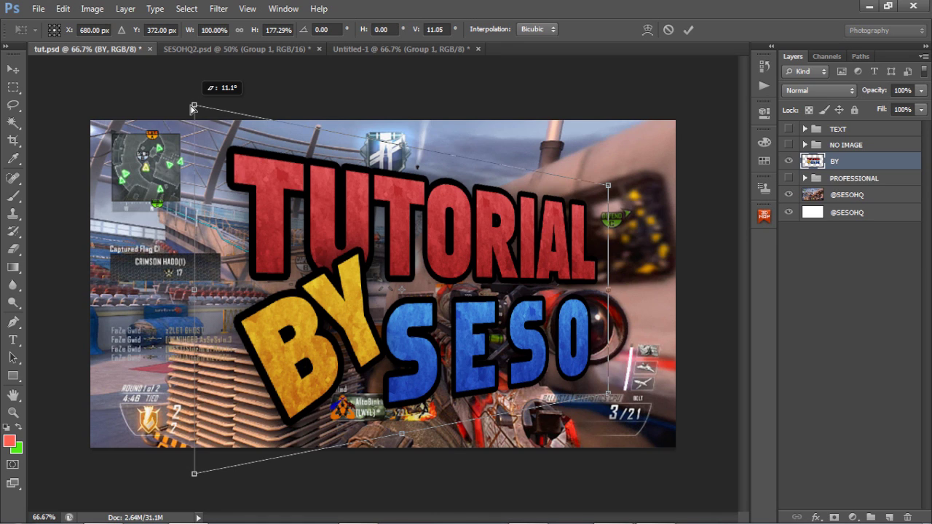
pyautogui.moveTo(193, 108); pyautogui.dragTo(253, 129)
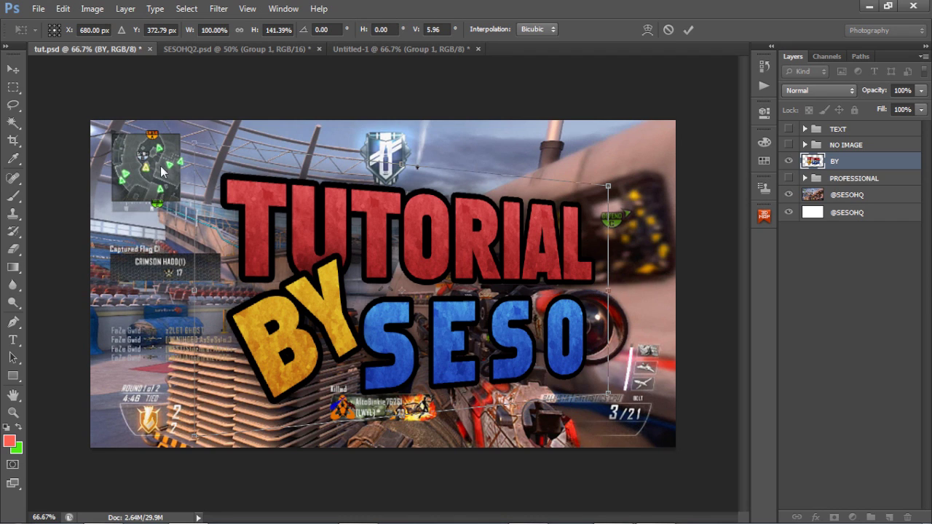
pyautogui.moveTo(198, 147); pyautogui.dragTo(208, 255)
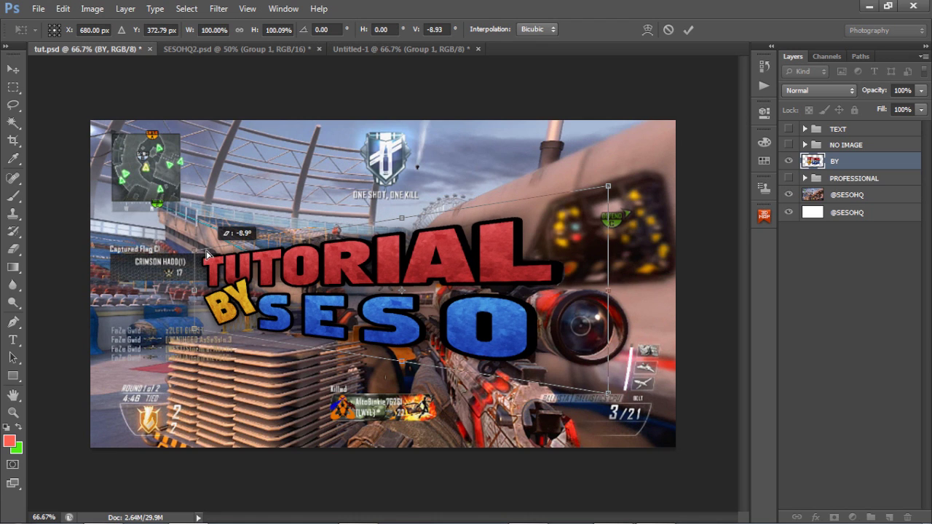
pyautogui.moveTo(207, 255); pyautogui.dragTo(191, 120)
# Shift the title slightly left, widen its lower edge in perspective, commit the transform, and nudge the title into its final position.
pyautogui.moveTo(603, 259); pyautogui.dragTo(587, 259)
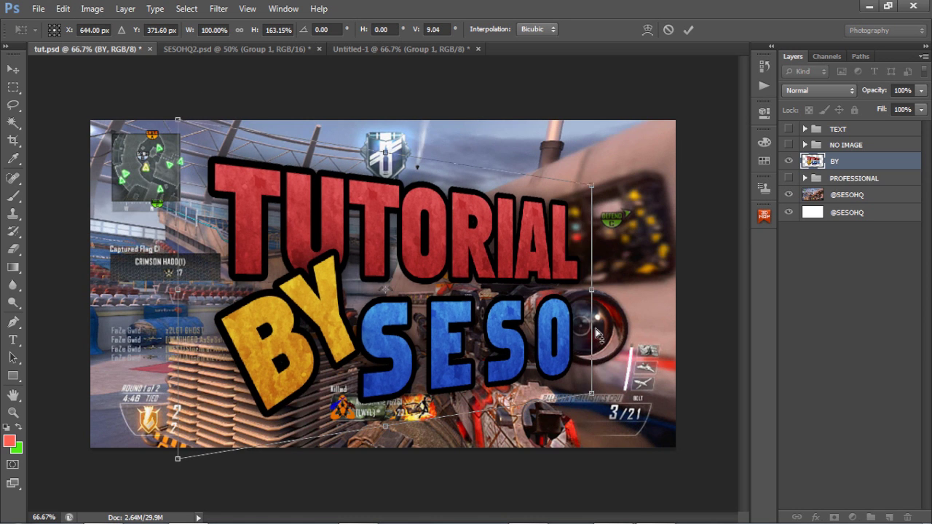
pyautogui.moveTo(607, 404); pyautogui.dragTo(625, 387)
pyautogui.moveTo(593, 188); pyautogui.dragTo(590, 176)
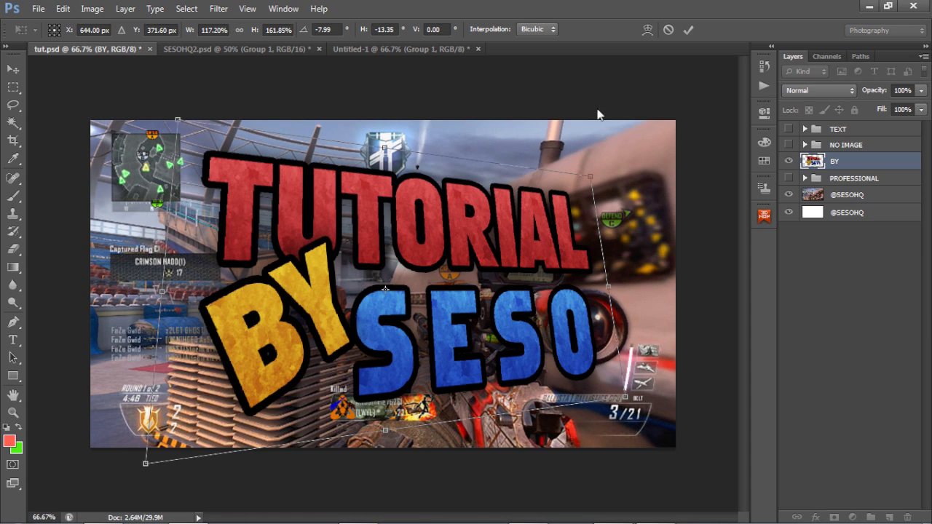
pyautogui.click(689, 30)
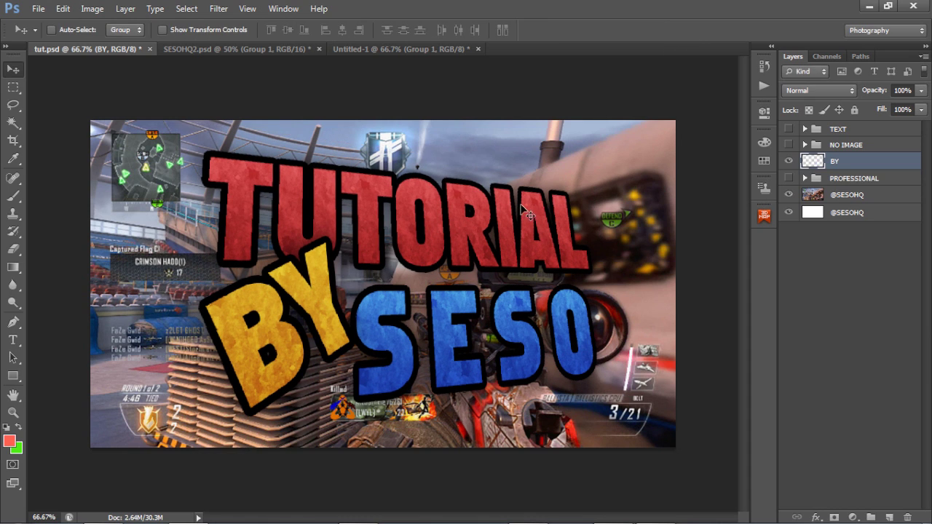
pyautogui.moveTo(521, 255)
pyautogui.mouseDown()
pyautogui.moveTo(511, 248)
pyautogui.moveTo(520, 260)
pyautogui.moveTo(510, 261)
pyautogui.mouseUp()
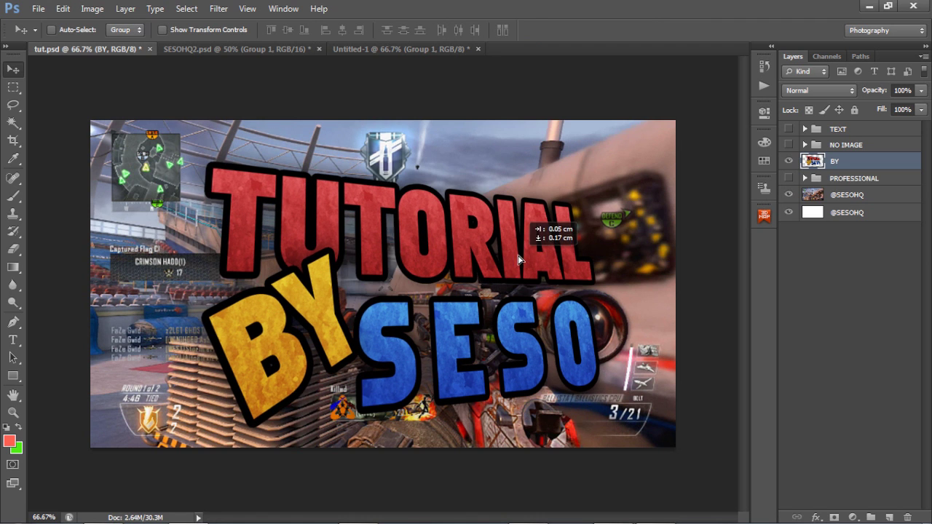
pyautogui.moveTo(394, 266); pyautogui.dragTo(387, 257)
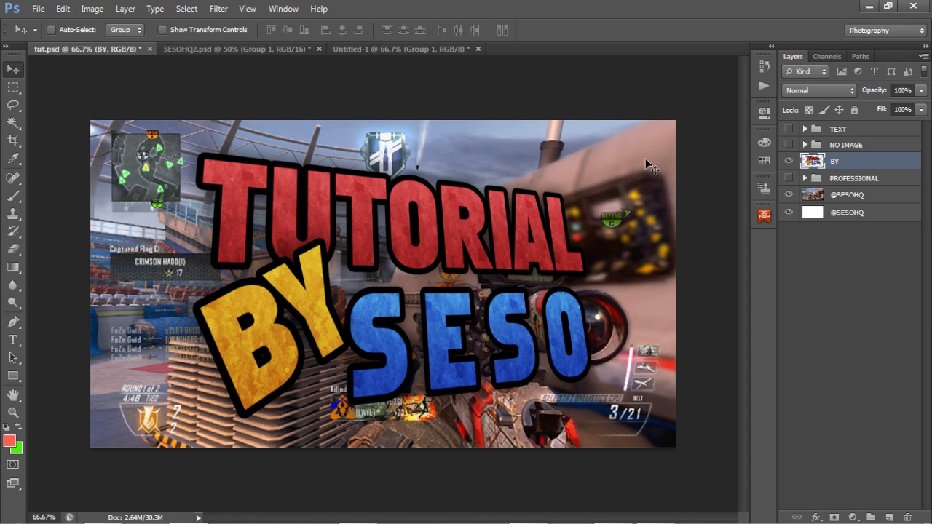
# Create a new layer above the TEXT group and set the foreground colour to white (ffffff).
pyautogui.click(852, 131)
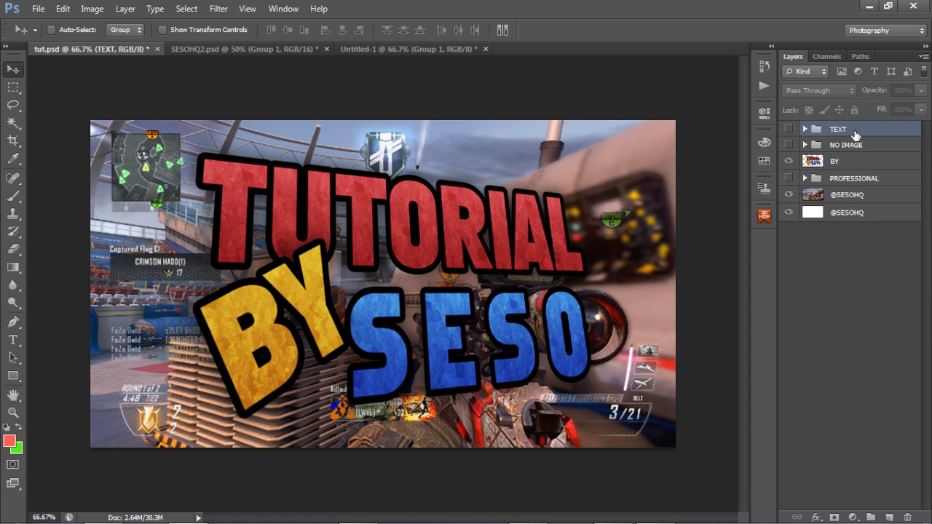
pyautogui.click(889, 518)
pyautogui.click(10, 444)
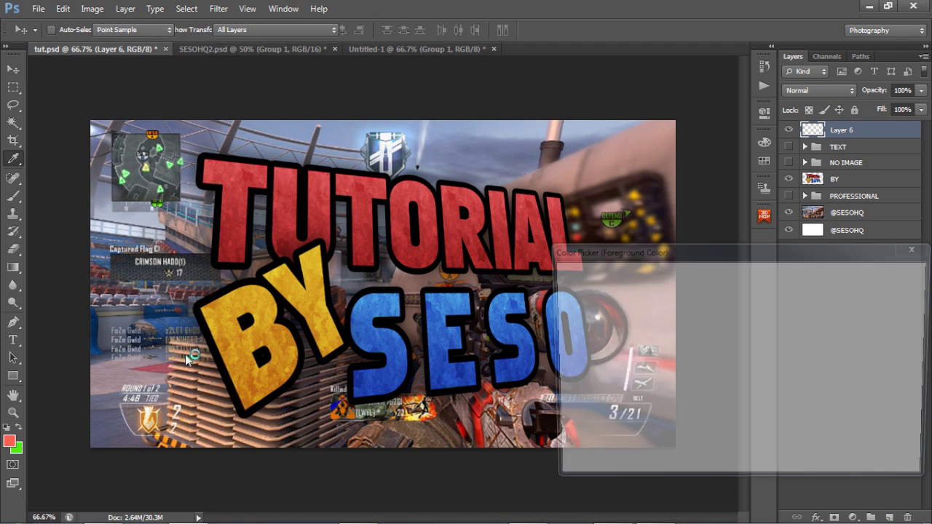
pyautogui.moveTo(655, 292); pyautogui.dragTo(482, 227)
pyautogui.click(856, 275)
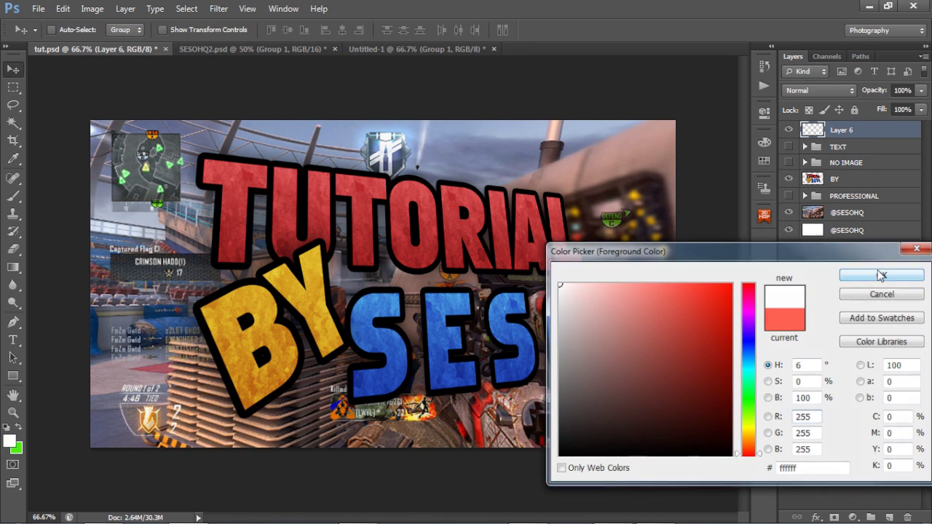
pyautogui.press('v')
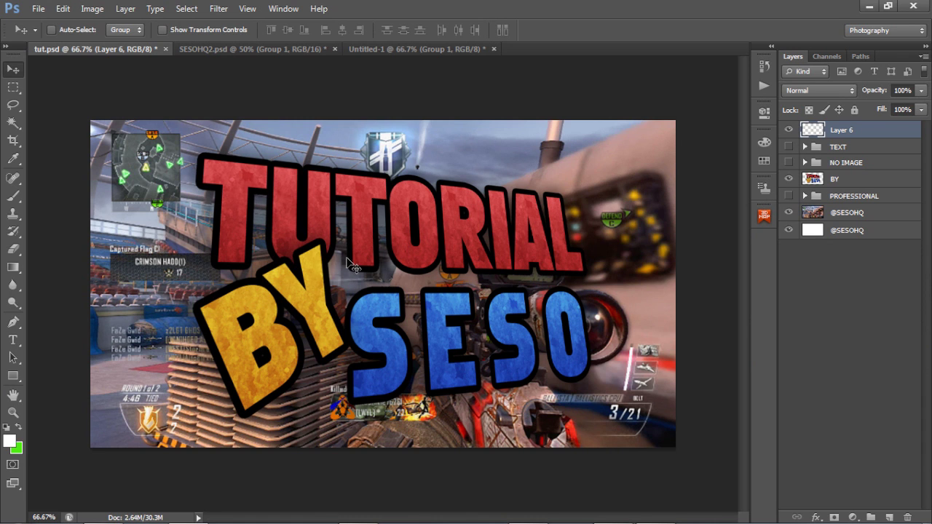
# Set up a soft round brush with a size of 1382 px and 0% hardness.
pyautogui.press('b')
pyautogui.moveTo(363, 235)
pyautogui.mouseDown()
pyautogui.moveTo(66, 214)
pyautogui.moveTo(76, 201)
pyautogui.mouseUp()
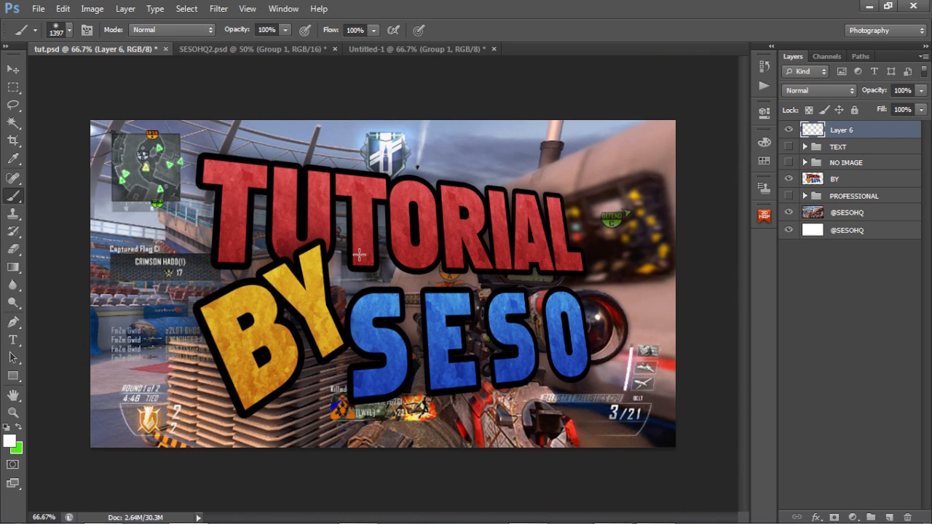
pyautogui.moveTo(360, 254)
pyautogui.mouseDown()
pyautogui.moveTo(390, 264)
pyautogui.moveTo(228, 264)
pyautogui.moveTo(365, 264)
pyautogui.moveTo(269, 268)
pyautogui.mouseUp()
pyautogui.click(70, 31)
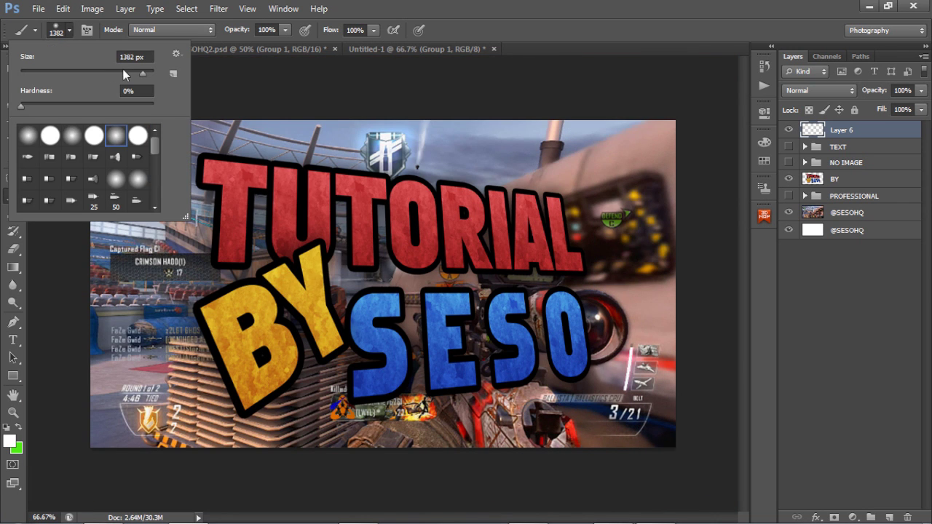
# Try a white brush dab over the middle of the TUTORIAL text and undo it.
pyautogui.click(424, 220)
pyautogui.click(424, 220)
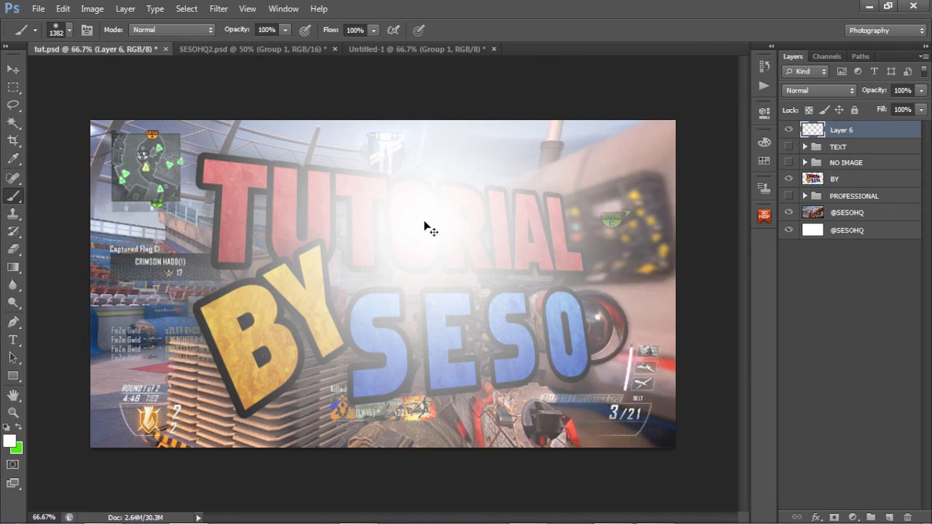
pyautogui.hotkey('ctrl', 'z')
# Paint a soft white glow on the new layer with a brush dab centred just above the image's upper edge.
pyautogui.hotkey('ctrl', '-')
pyautogui.hotkey('ctrl', '-')
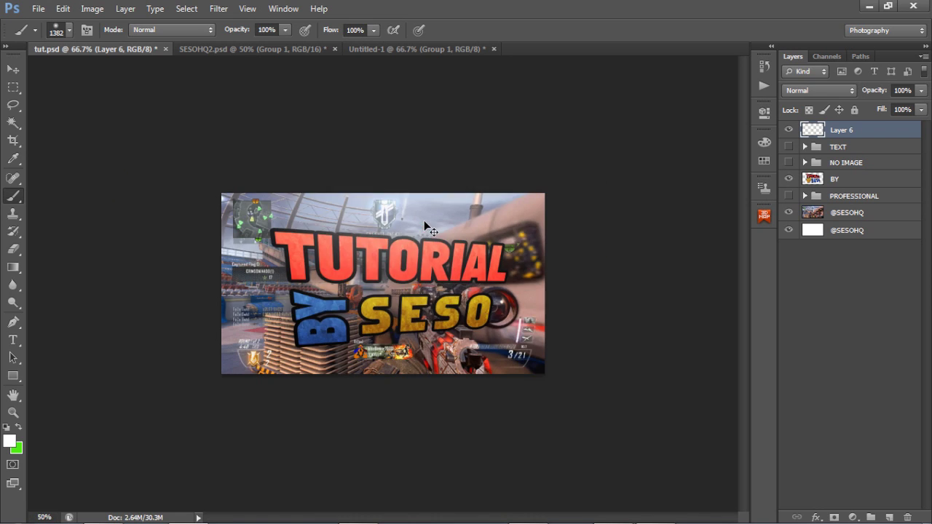
pyautogui.click(391, 125)
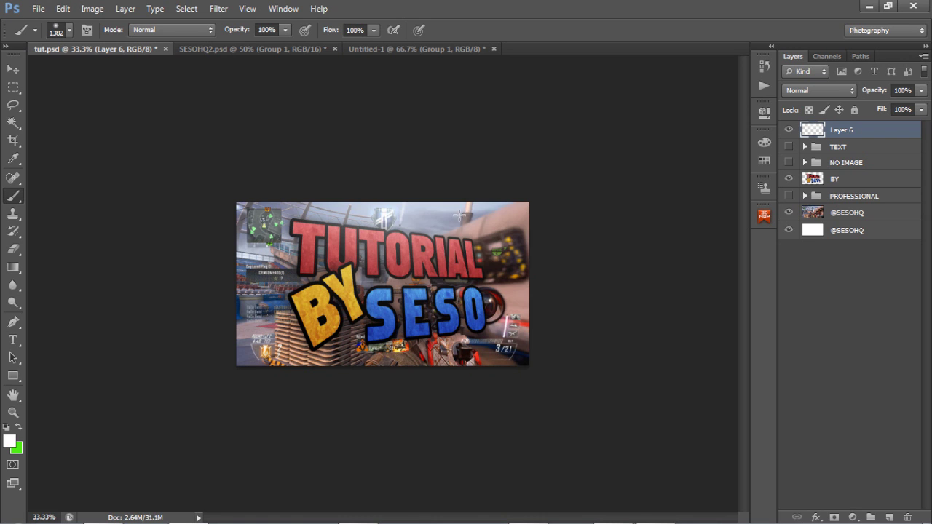
pyautogui.hotkey('ctrl', 'z')
pyautogui.click(387, 144)
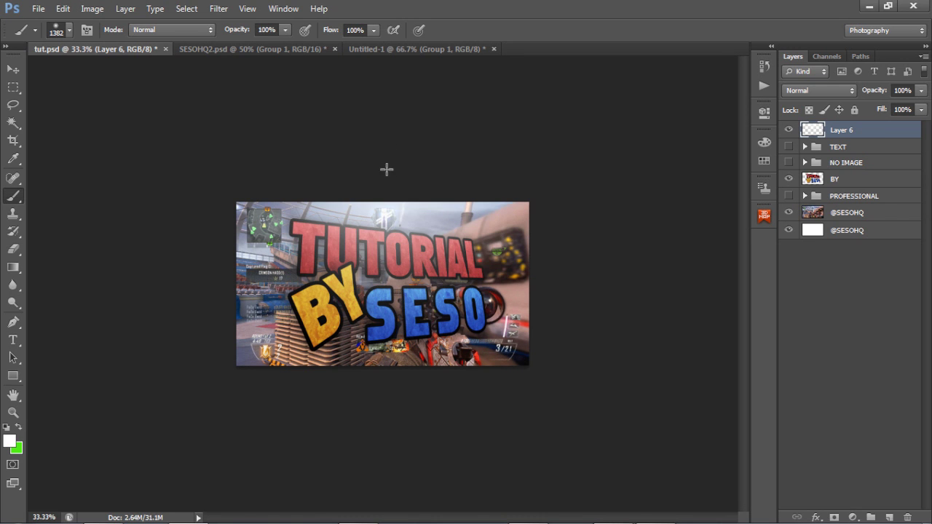
pyautogui.press('z')
pyautogui.click(385, 260)
pyautogui.click(384, 259)
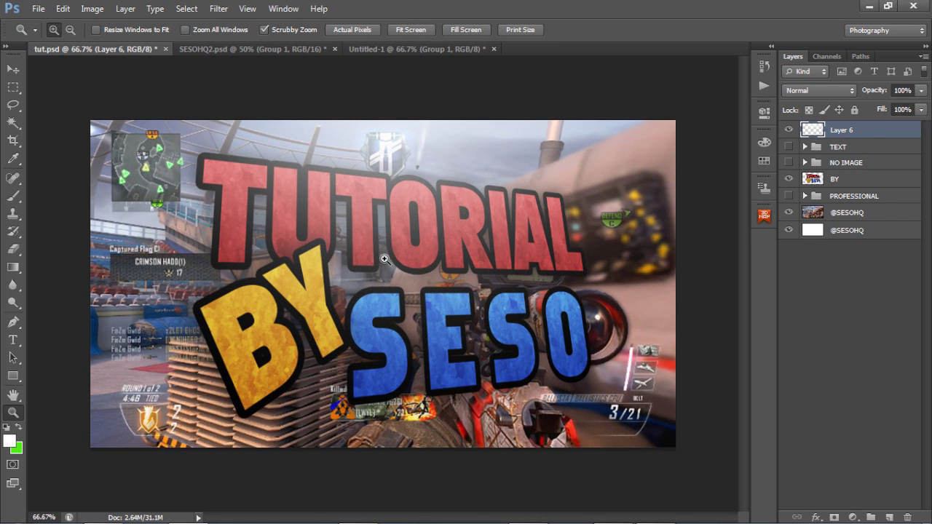
# Try the Overlay blend mode on the white glow layer and return it to Normal.
pyautogui.click(820, 91)
pyautogui.click(801, 271)
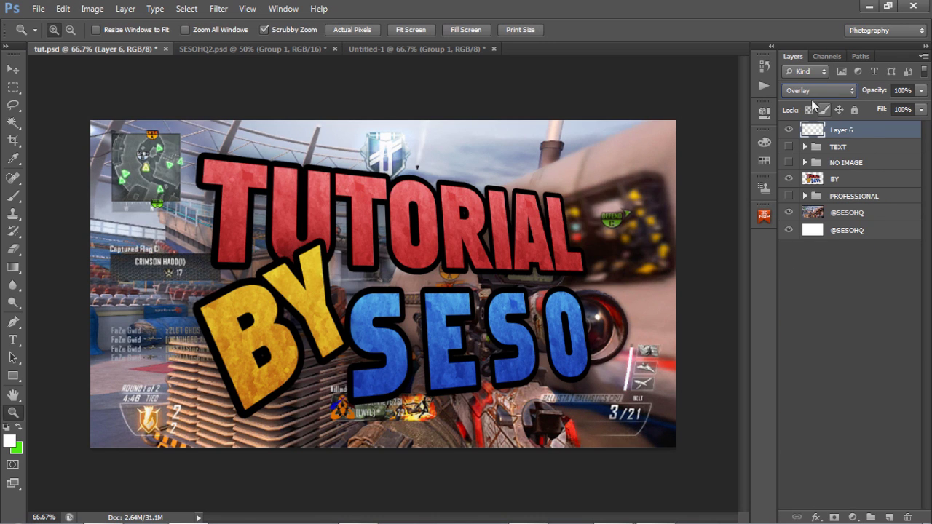
pyautogui.click(801, 90)
pyautogui.click(804, 93)
# Set the white glow layer's opacity to 65%.
pyautogui.click(922, 90)
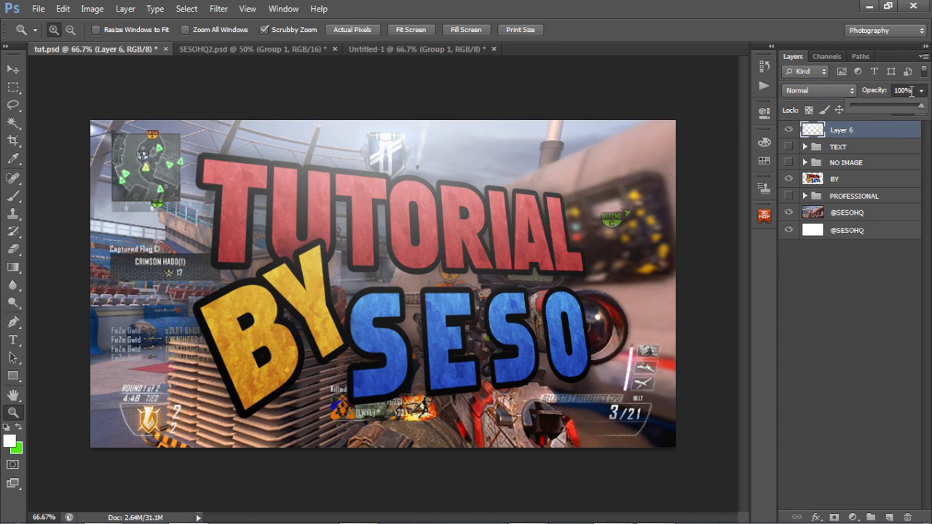
pyautogui.click(880, 90)
pyautogui.write('65')
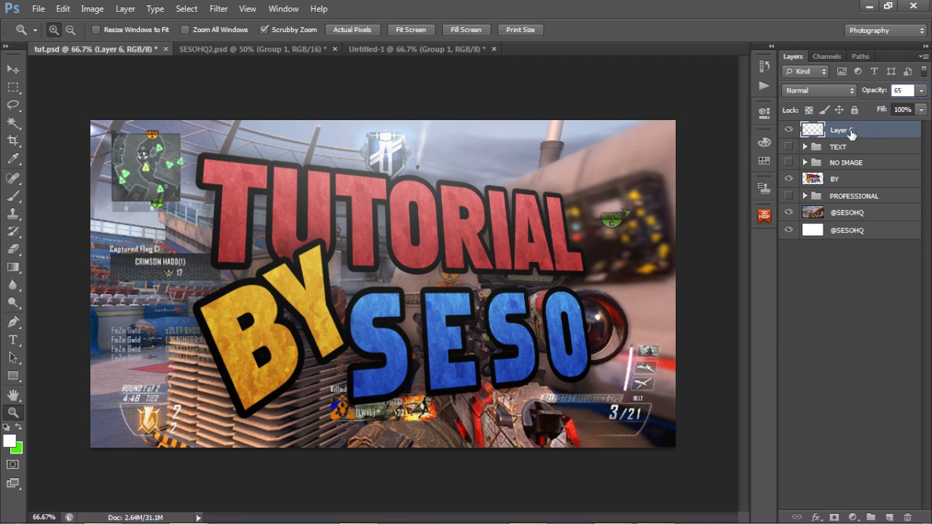
# Apply the Add Noise filter to the white glow layer with an amount of 4% and Gaussian distribution.
pyautogui.click(219, 9)
pyautogui.moveTo(241, 175)
pyautogui.click(404, 173)
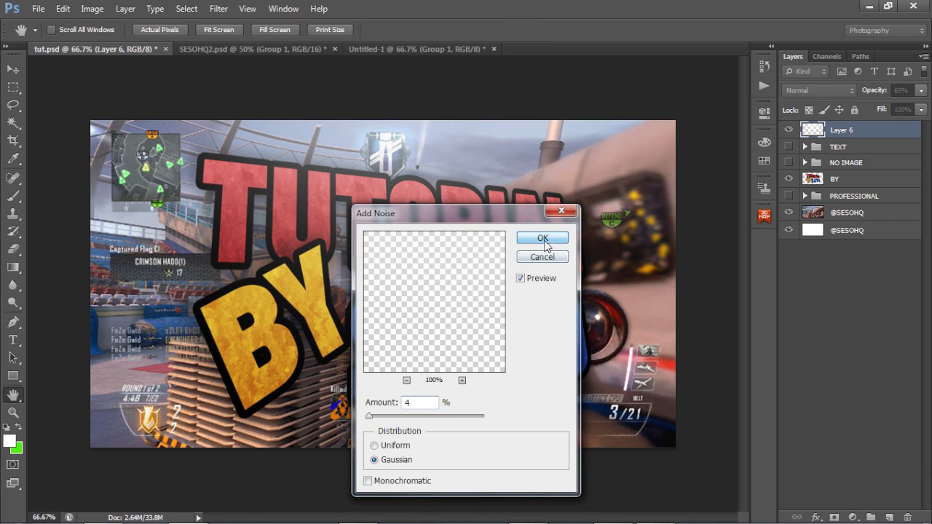
pyautogui.click(543, 239)
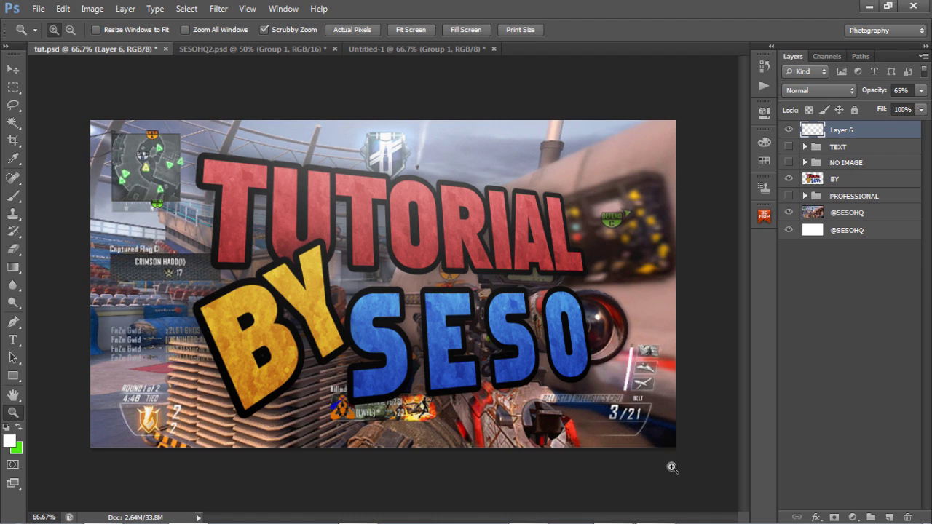
pyautogui.click(217, 8)
pyautogui.moveTo(233, 172)
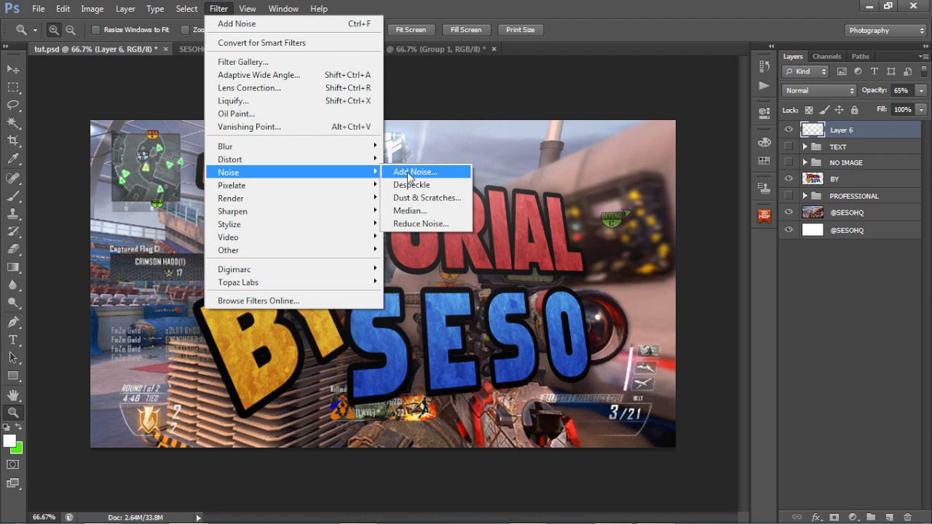
pyautogui.click(459, 138)
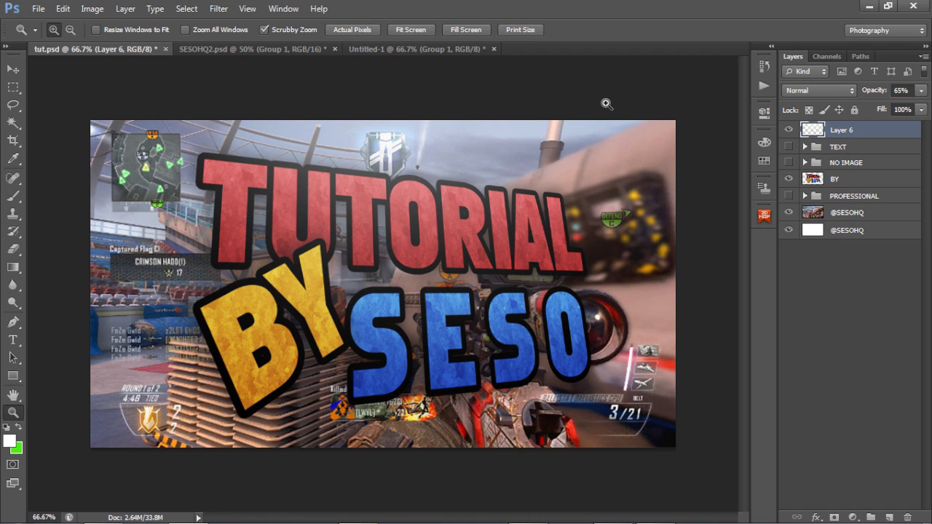
# Hide the white glow layer, the BY title, the NO IMAGE group and the gameplay image, and select the white background layer.
pyautogui.click(789, 129)
pyautogui.click(788, 179)
pyautogui.click(791, 163)
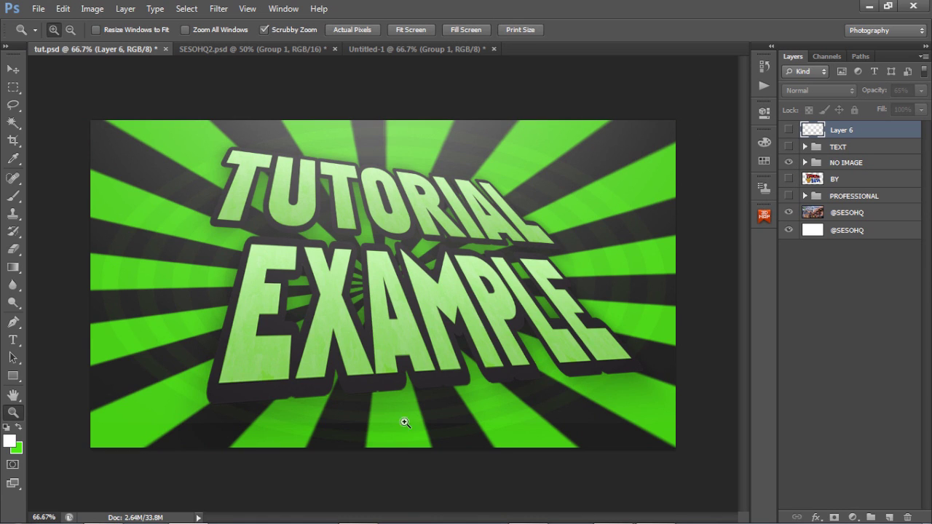
pyautogui.click(790, 163)
pyautogui.click(789, 212)
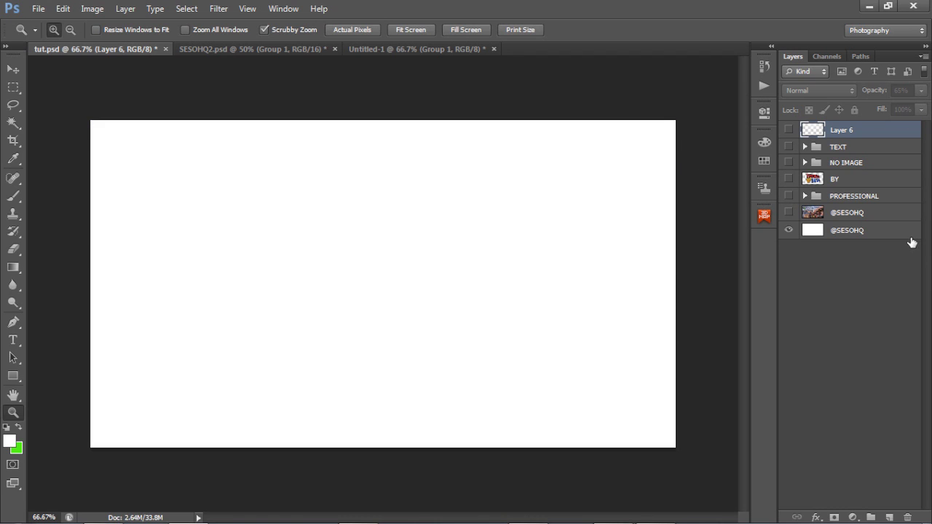
pyautogui.click(893, 231)
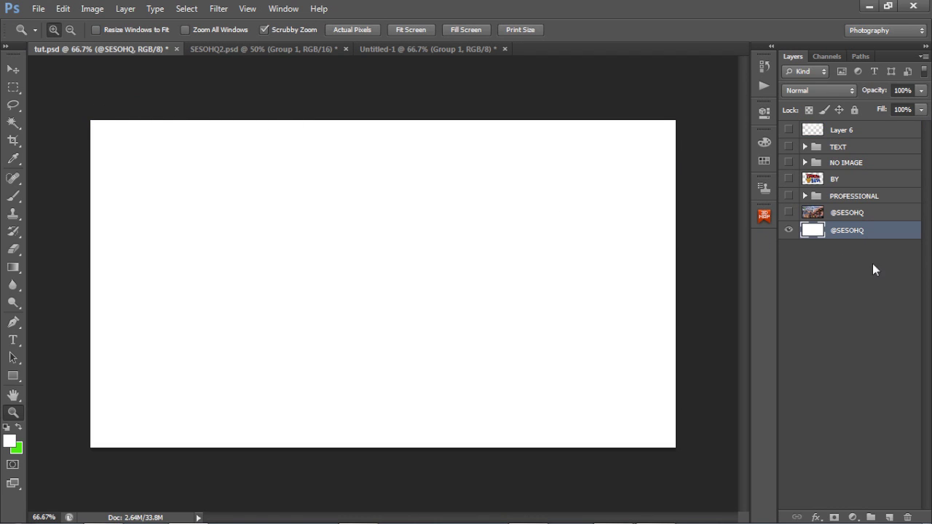
# Fill the white background layer with a linear foreground-to-background gradient running from red at the image's upper edge to green (4ceb12) at its lower edge.
pyautogui.click(14, 269)
pyautogui.click(13, 271)
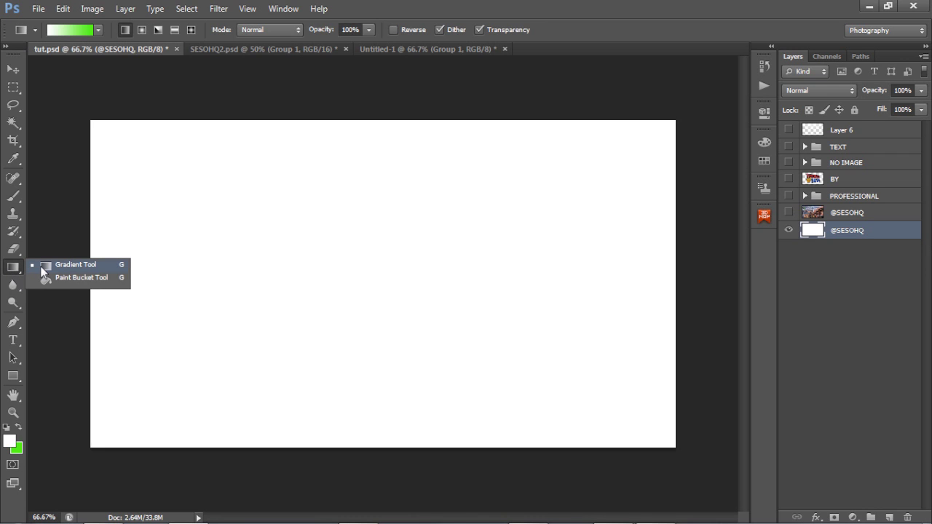
pyautogui.click(43, 269)
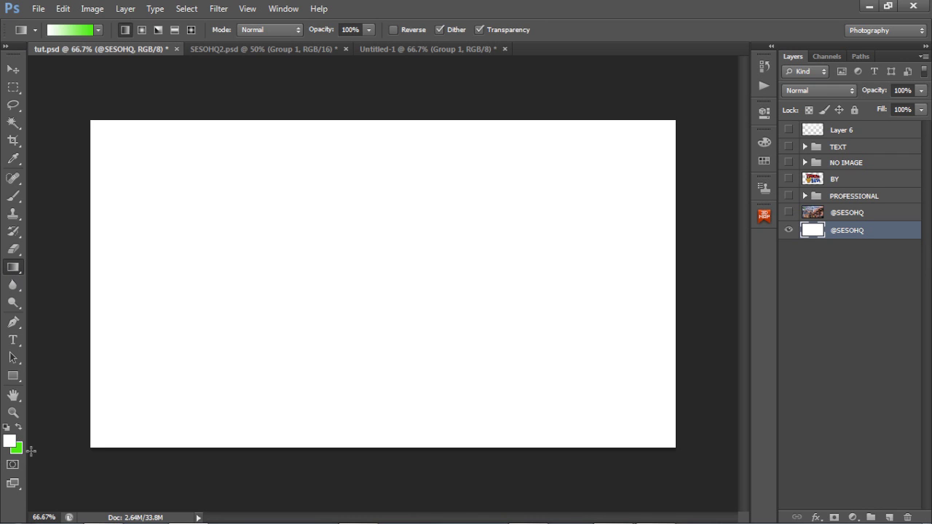
pyautogui.click(98, 29)
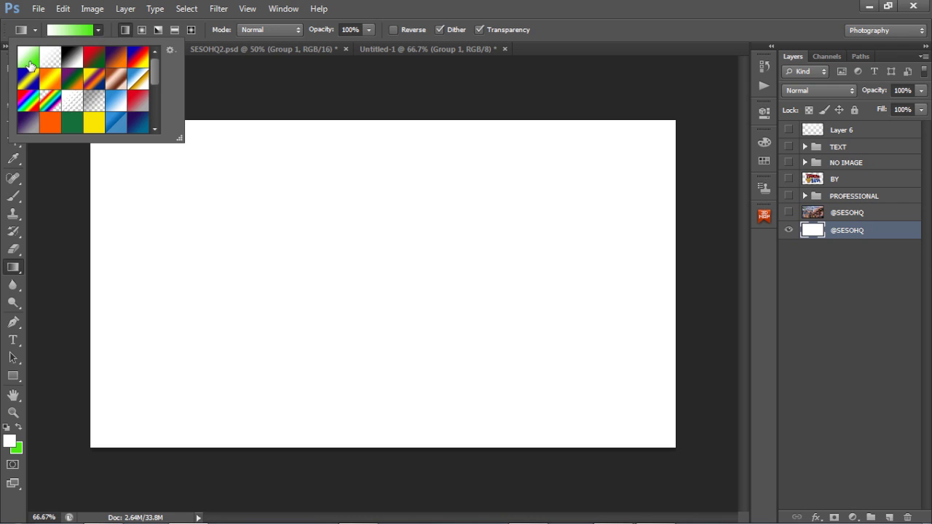
pyautogui.click(12, 442)
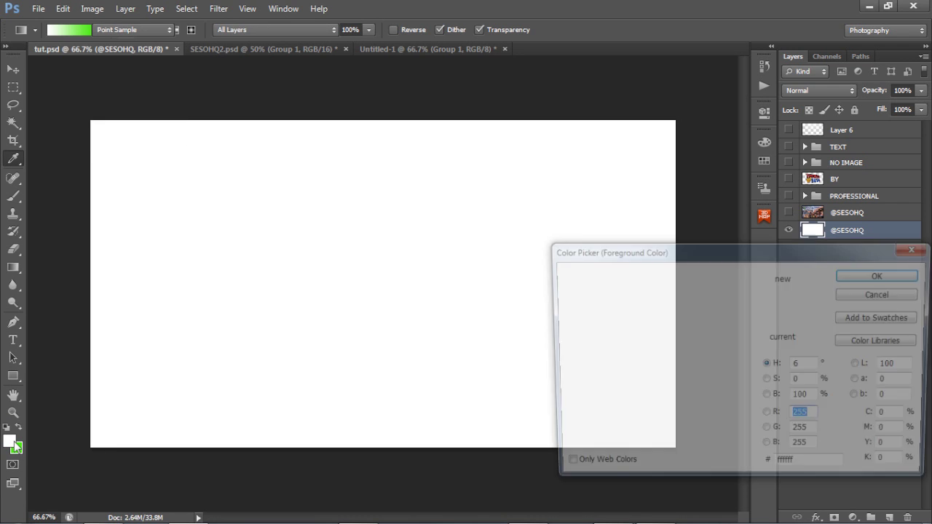
pyautogui.moveTo(644, 354)
pyautogui.mouseDown()
pyautogui.moveTo(736, 273)
pyautogui.moveTo(697, 296)
pyautogui.mouseUp()
pyautogui.click(859, 274)
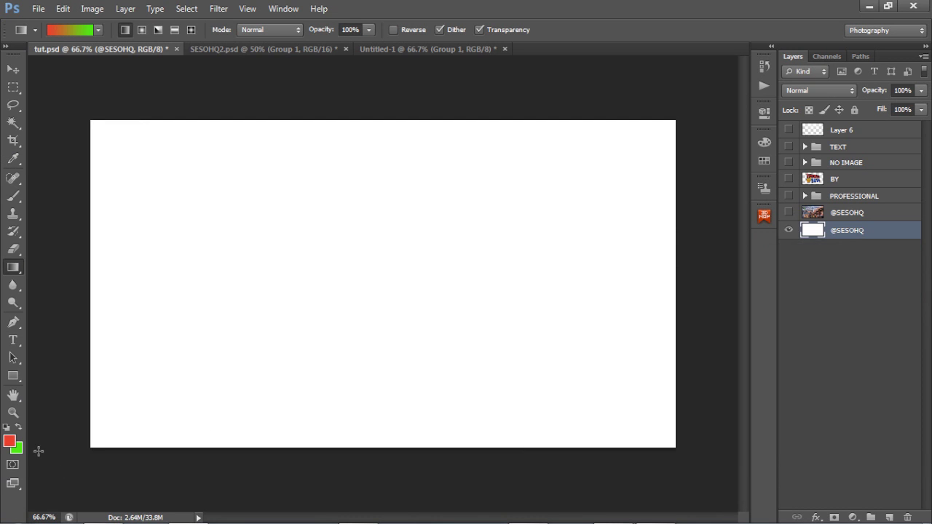
pyautogui.click(20, 449)
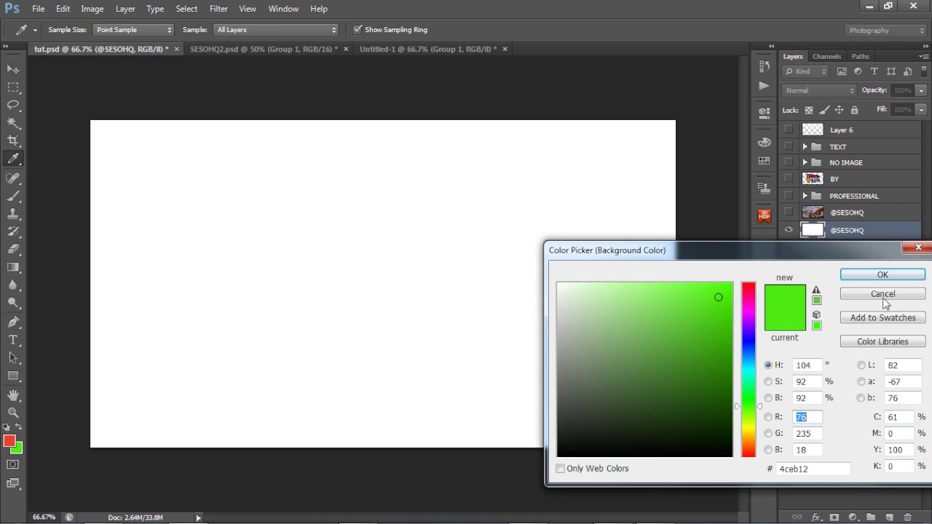
pyautogui.click(897, 275)
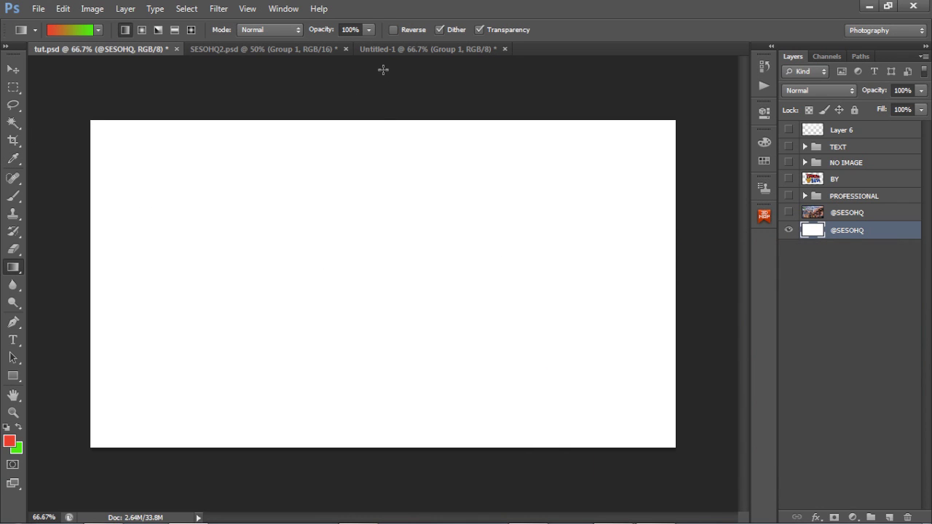
pyautogui.moveTo(385, 148); pyautogui.dragTo(390, 489)
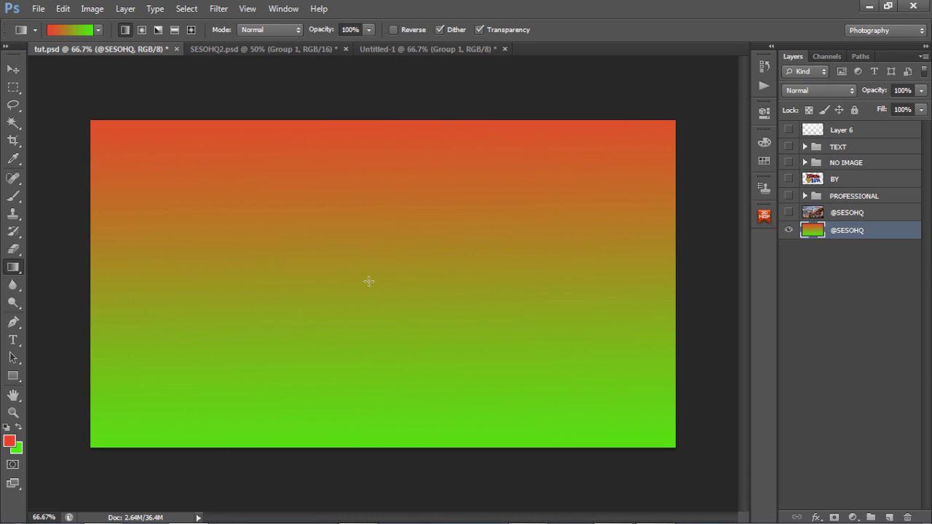
# Apply the Wave distortion to the gradient layer with the Sine type, wavelength 1 to 17 and amplitude 413 to 622.
pyautogui.click(219, 9)
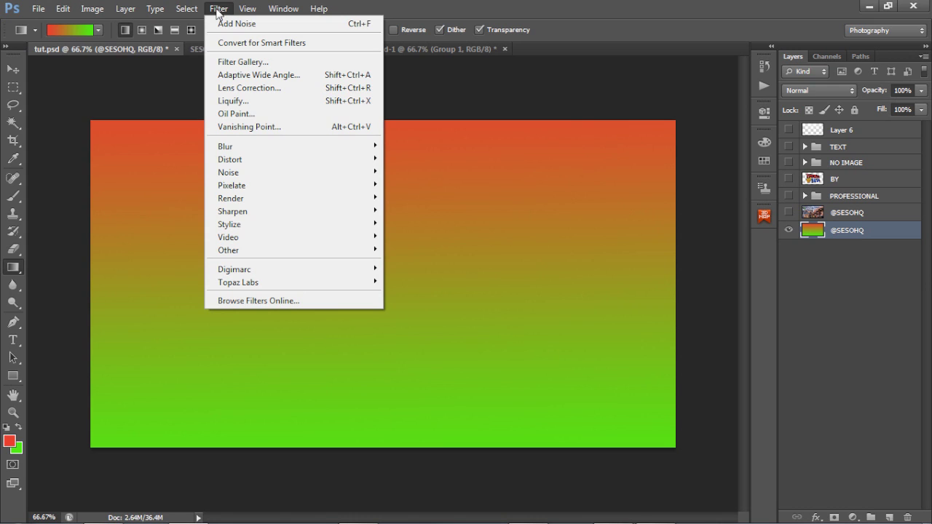
pyautogui.moveTo(230, 161)
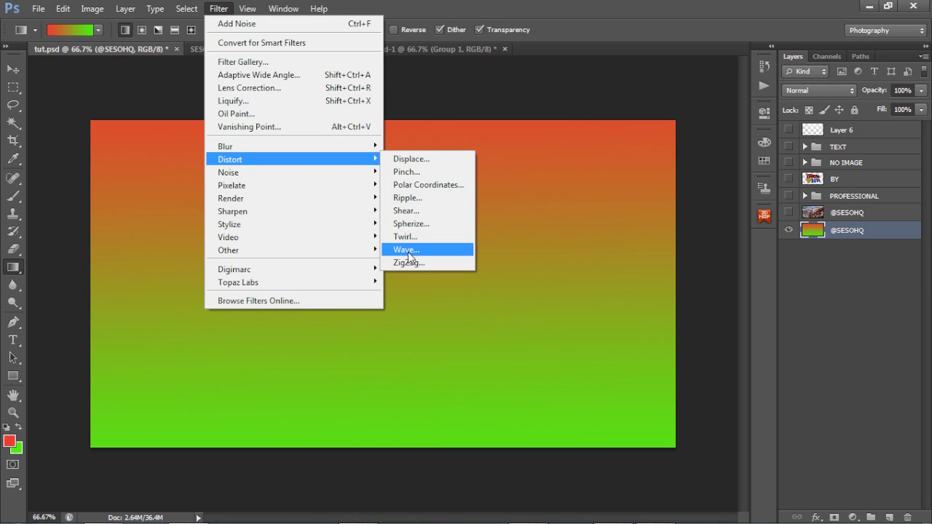
pyautogui.click(409, 251)
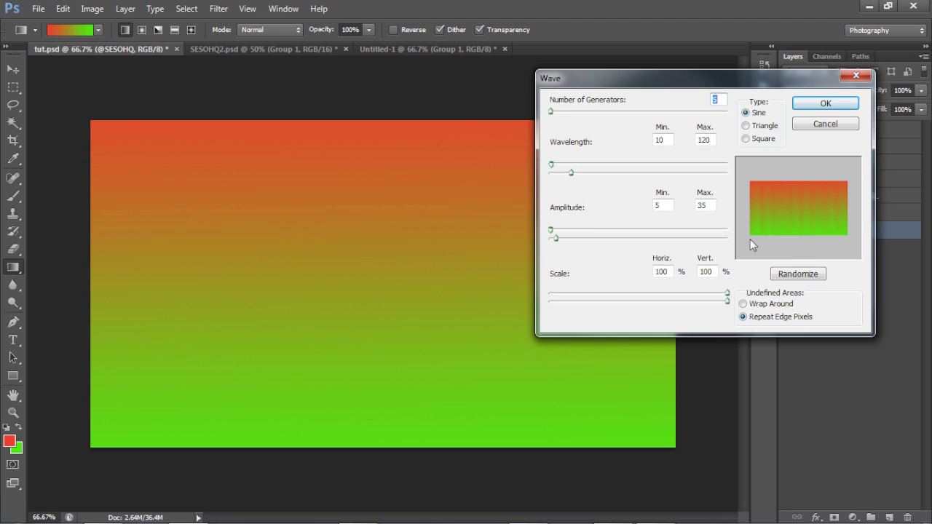
pyautogui.moveTo(556, 241); pyautogui.dragTo(635, 239)
pyautogui.moveTo(552, 231); pyautogui.dragTo(666, 233)
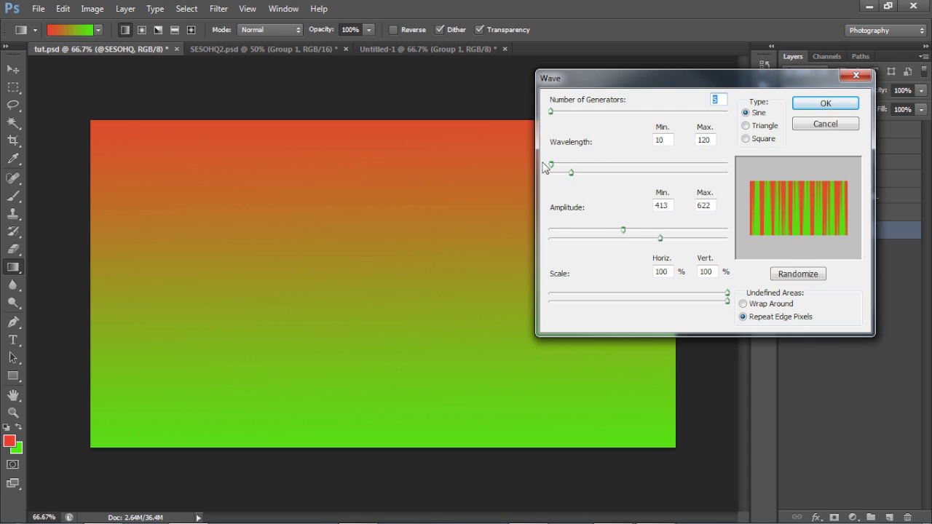
pyautogui.moveTo(552, 164)
pyautogui.mouseDown()
pyautogui.moveTo(623, 164)
pyautogui.moveTo(567, 173)
pyautogui.mouseUp()
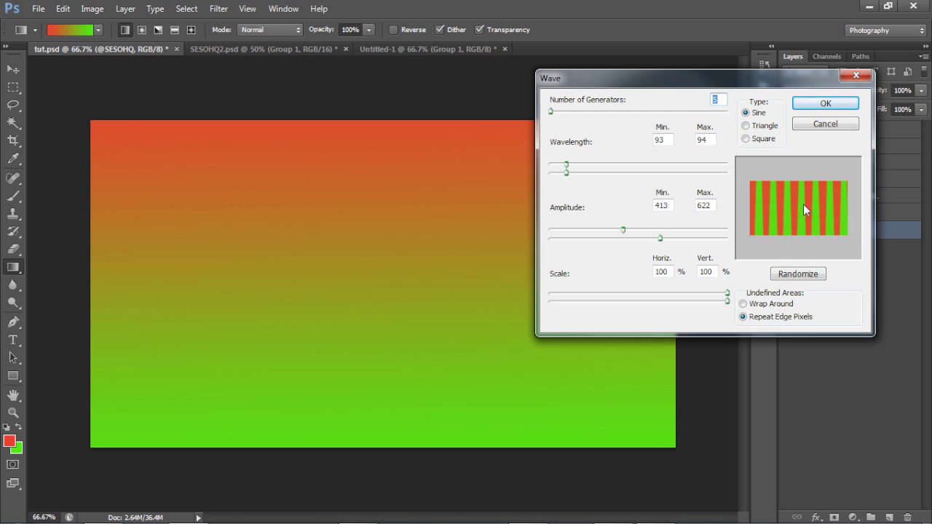
pyautogui.moveTo(753, 80); pyautogui.dragTo(630, 81)
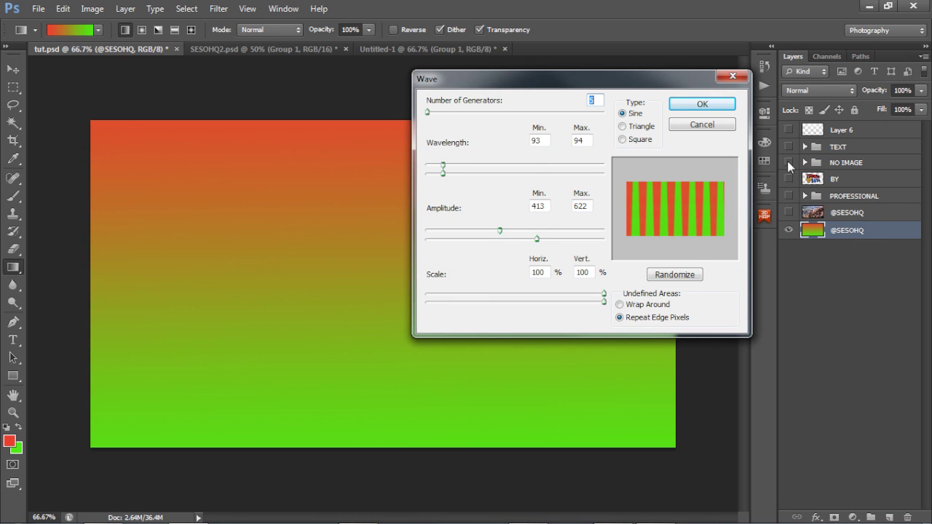
pyautogui.moveTo(443, 173)
pyautogui.mouseDown()
pyautogui.moveTo(534, 173)
pyautogui.moveTo(416, 181)
pyautogui.moveTo(431, 179)
pyautogui.mouseUp()
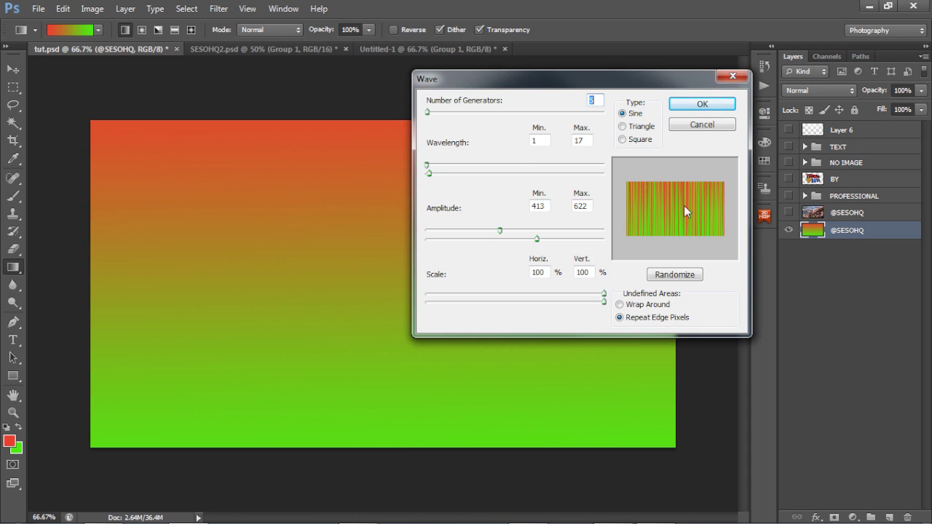
pyautogui.click(702, 104)
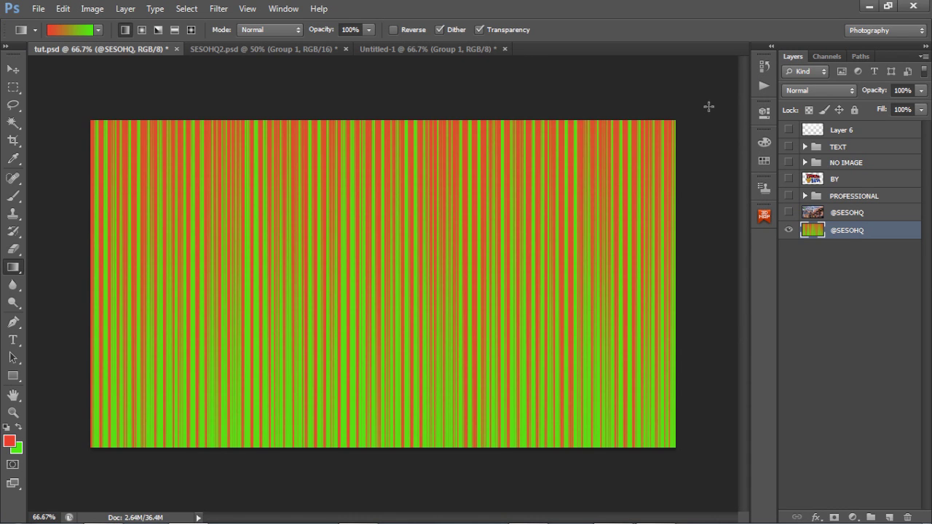
# Compare the striped background with the examples in the TEXT and NO IMAGE groups, leaving both groups hidden.
pyautogui.click(789, 146)
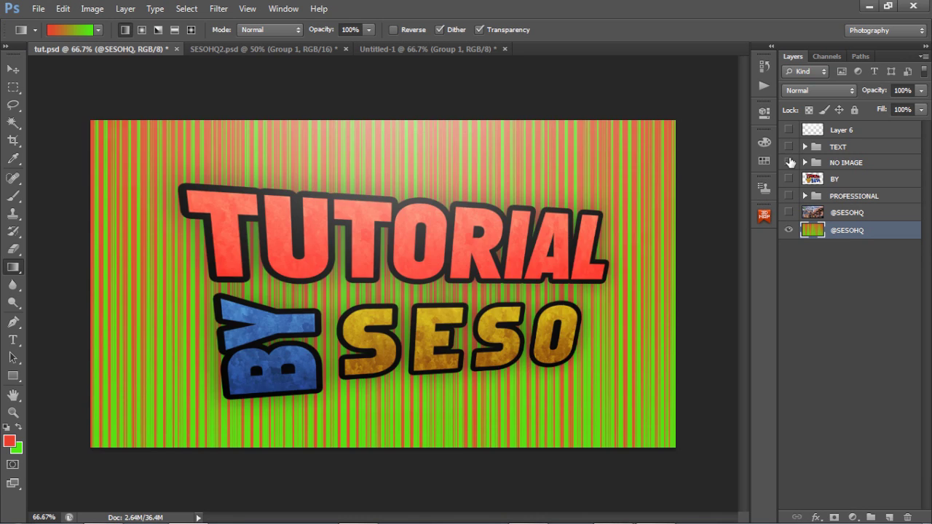
pyautogui.click(789, 147)
pyautogui.click(790, 162)
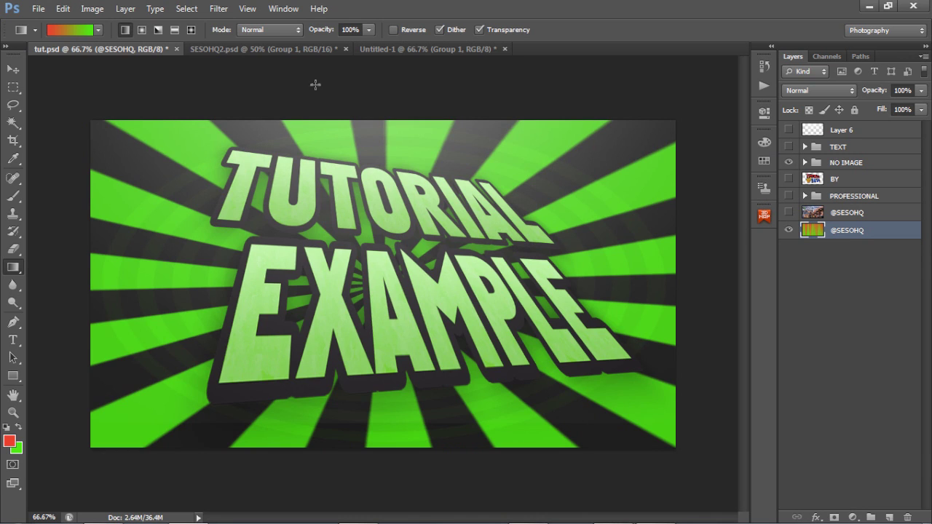
pyautogui.click(219, 9)
pyautogui.moveTo(238, 164)
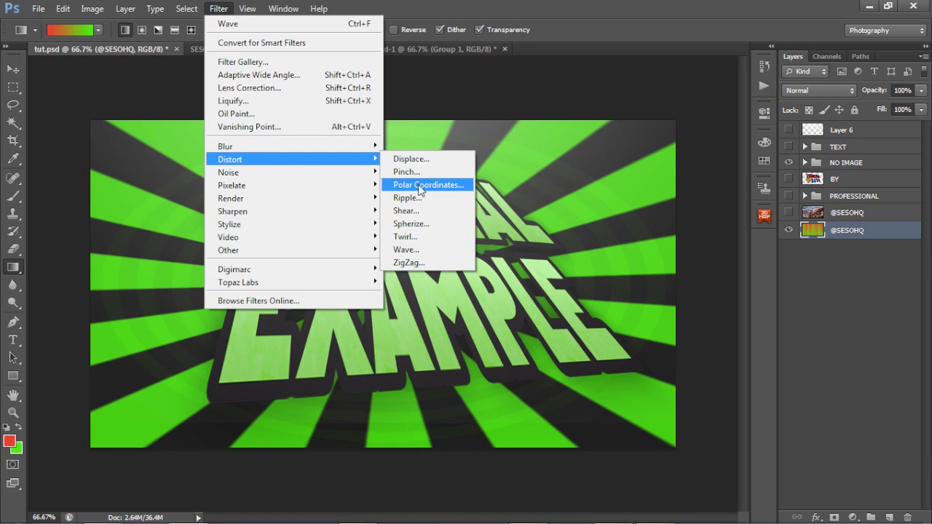
pyautogui.click(521, 193)
pyautogui.click(789, 162)
# Apply the Polar Coordinates distortion to the striped background layer using Rectangular to Polar.
pyautogui.click(218, 8)
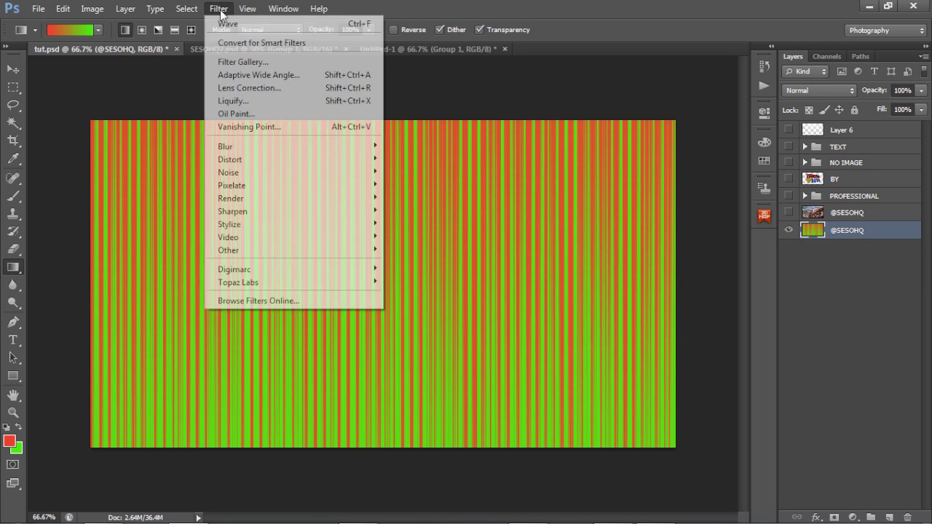
pyautogui.moveTo(238, 164)
pyautogui.click(426, 184)
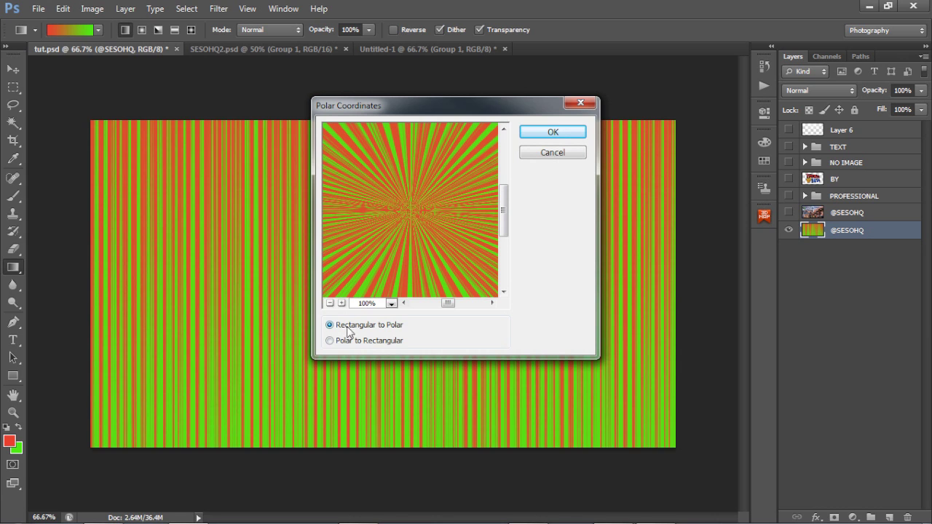
pyautogui.click(370, 341)
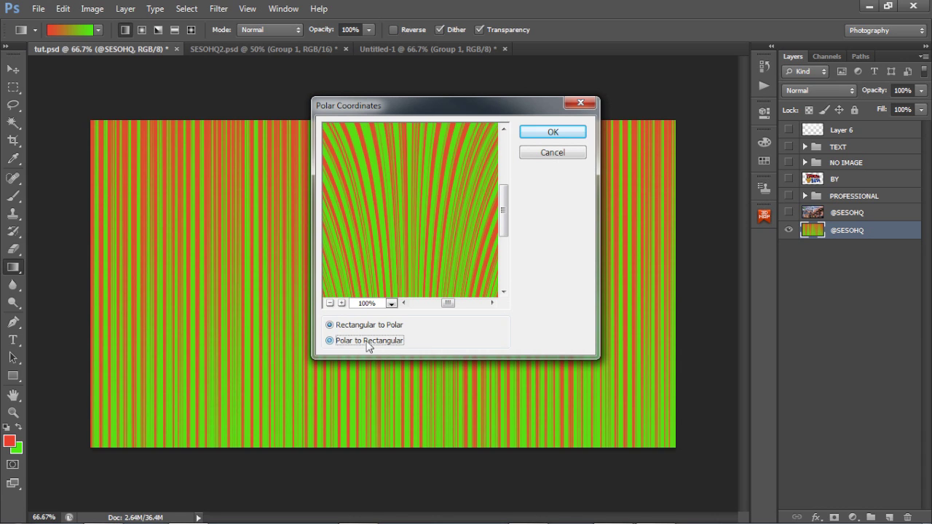
pyautogui.click(369, 332)
pyautogui.click(358, 341)
pyautogui.click(370, 325)
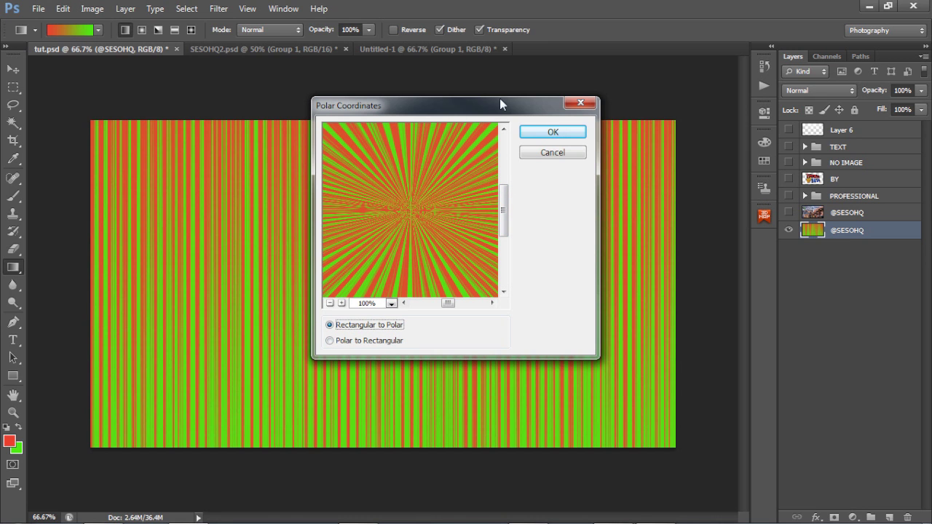
pyautogui.click(547, 132)
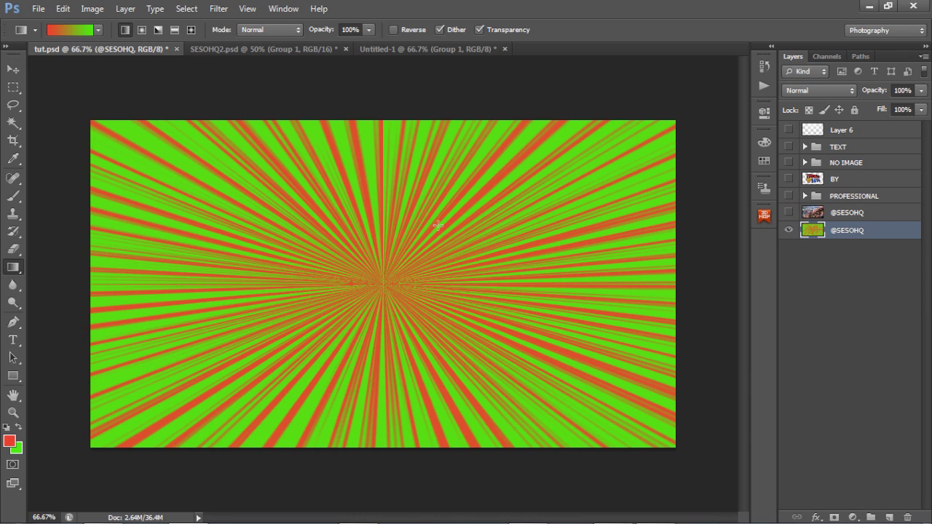
# Check the NO IMAGE example group once more, hide it, and show the BY title layer over the ray background.
pyautogui.click(790, 162)
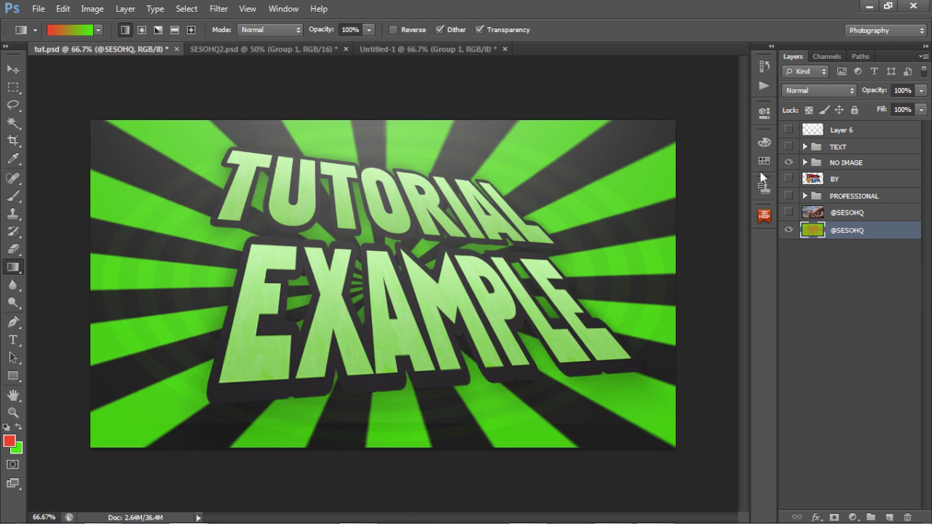
pyautogui.click(789, 162)
pyautogui.click(789, 179)
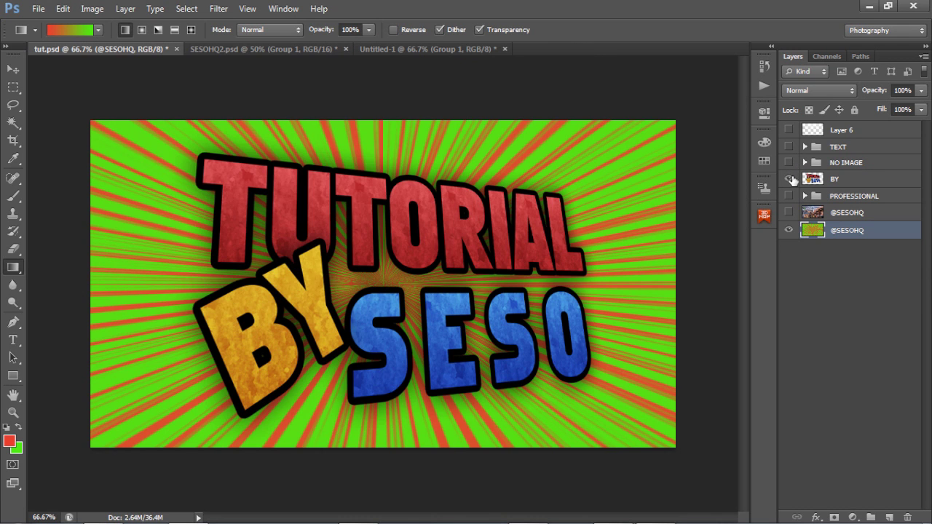